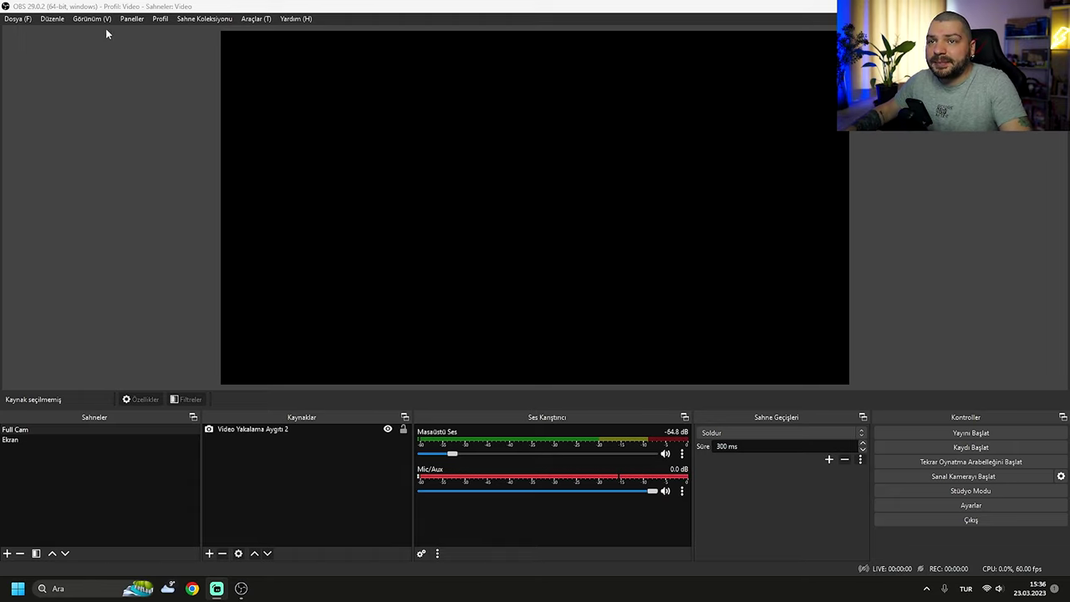
click(159, 18)
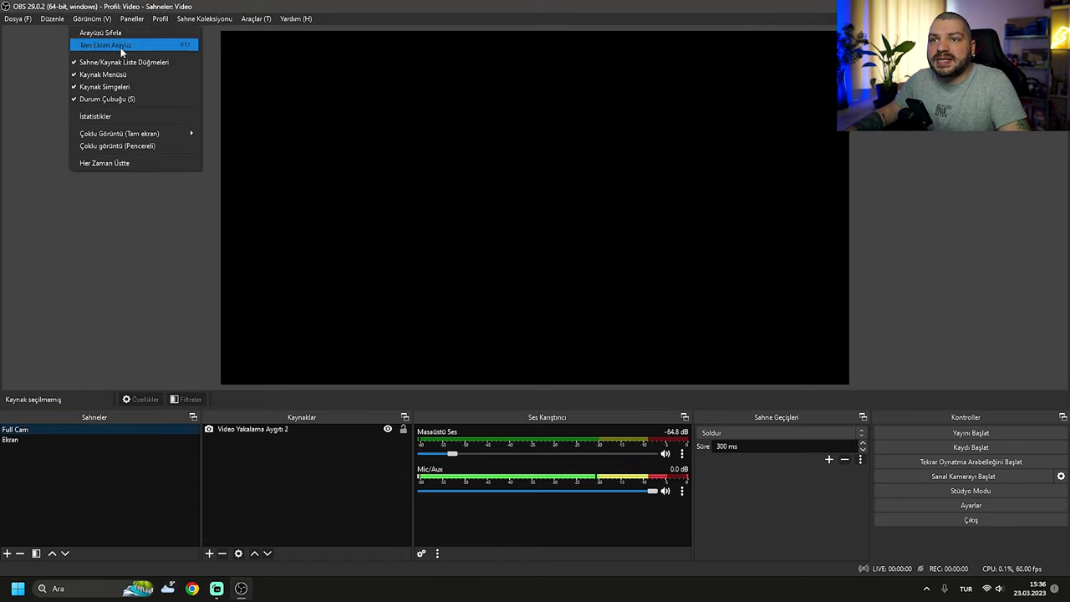
mouse_move(223, 26)
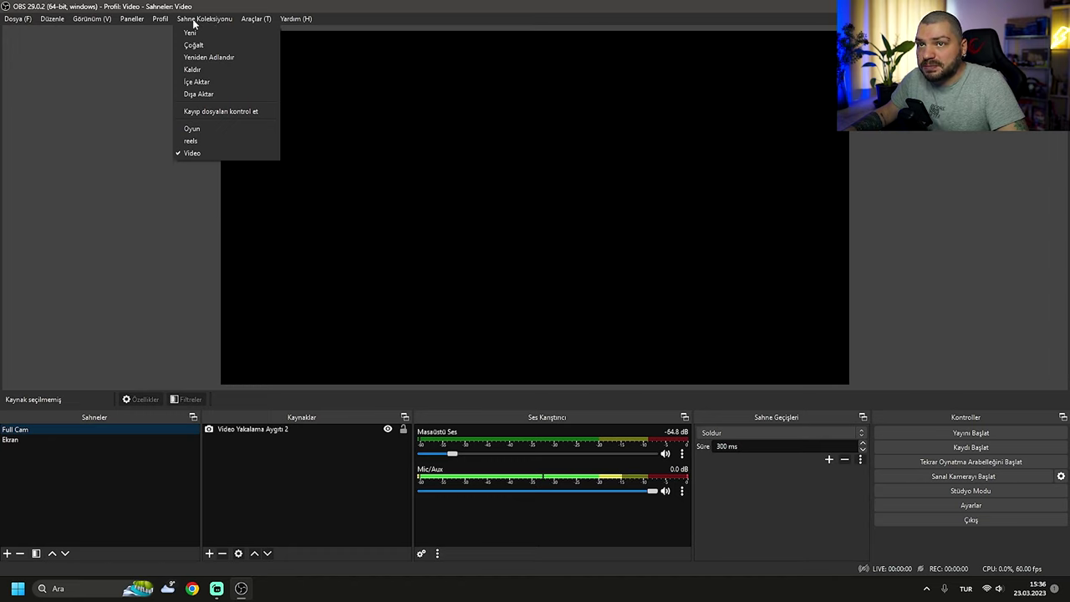
mouse_move(156, 15)
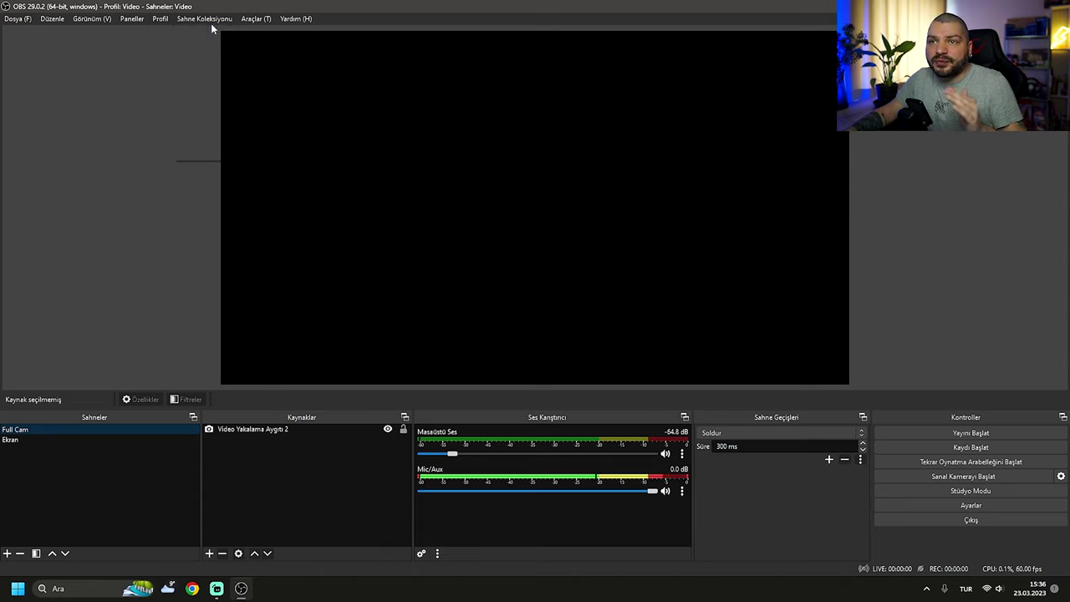
click(144, 197)
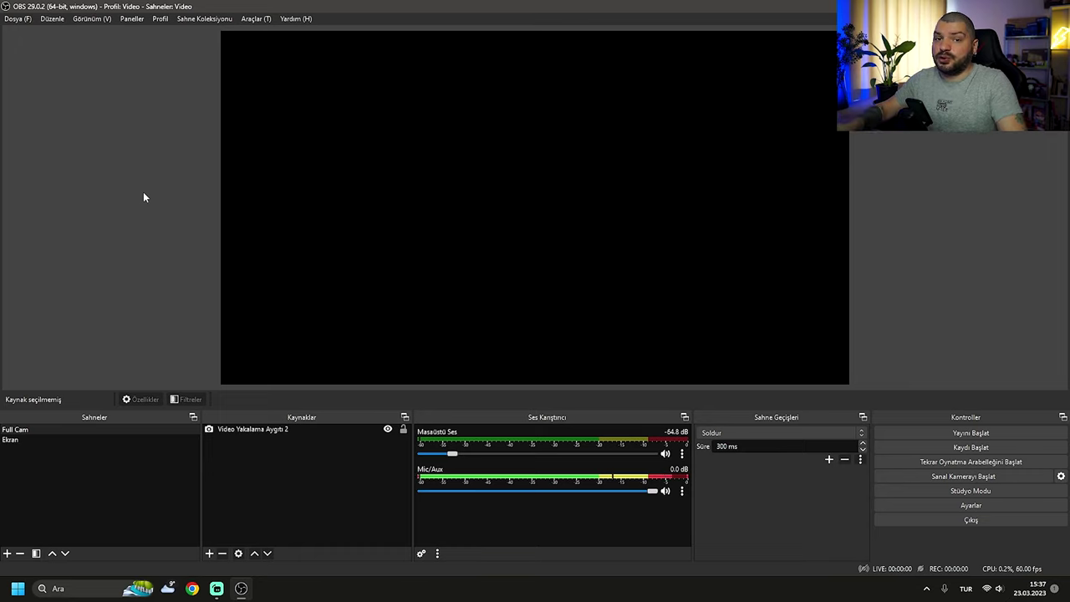
Create a new profile named "Oyun Videosu" without the auto-configuration wizard
click(160, 20)
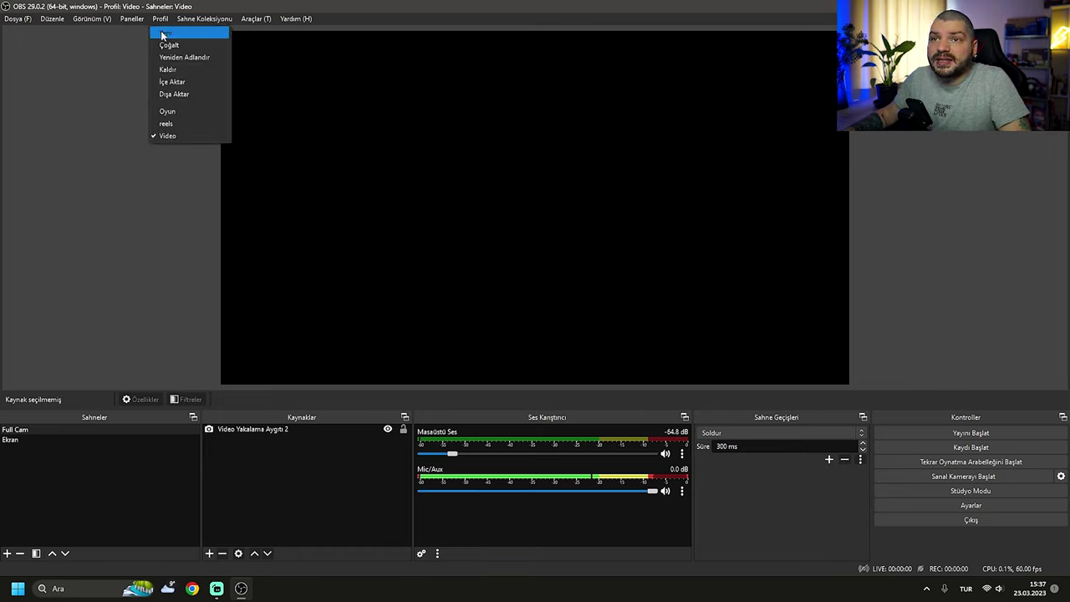
click(163, 34)
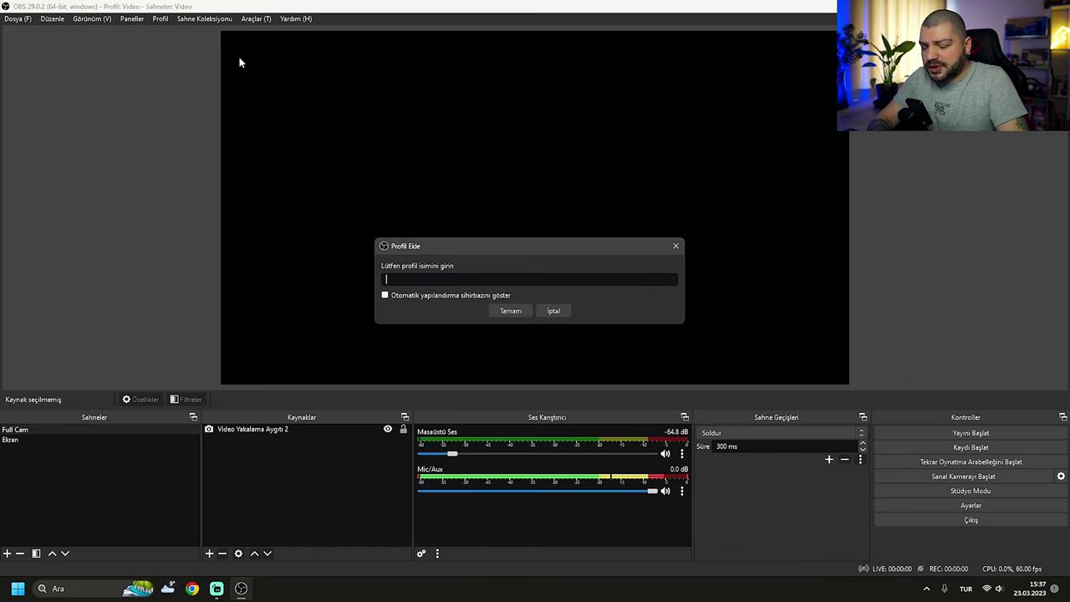
text(Oyun Videosu)
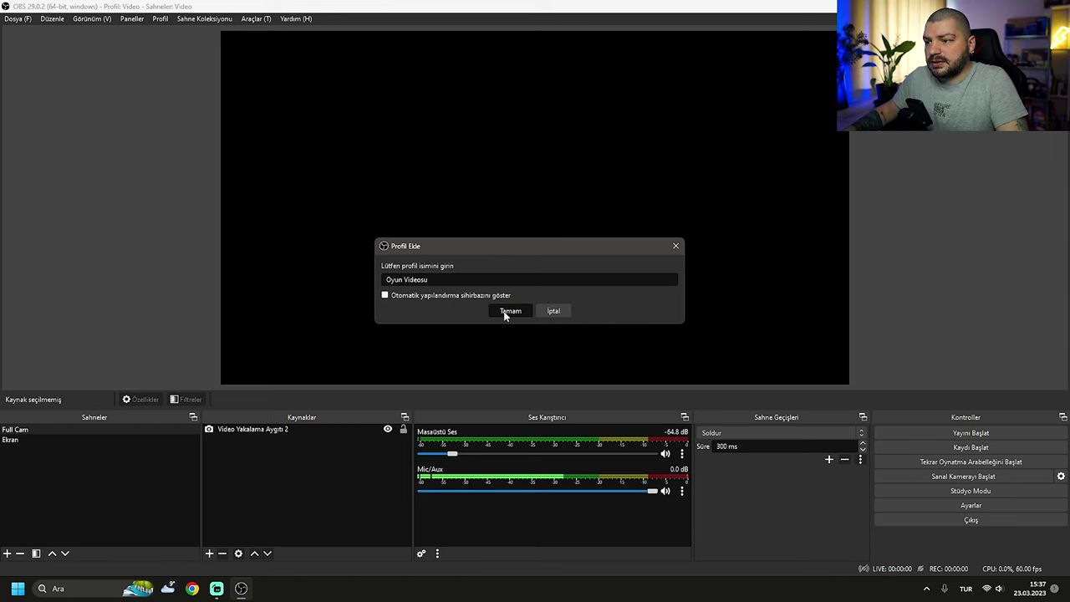
click(504, 310)
Create a new scene collection named "Oyun Videosu"
click(197, 18)
click(204, 34)
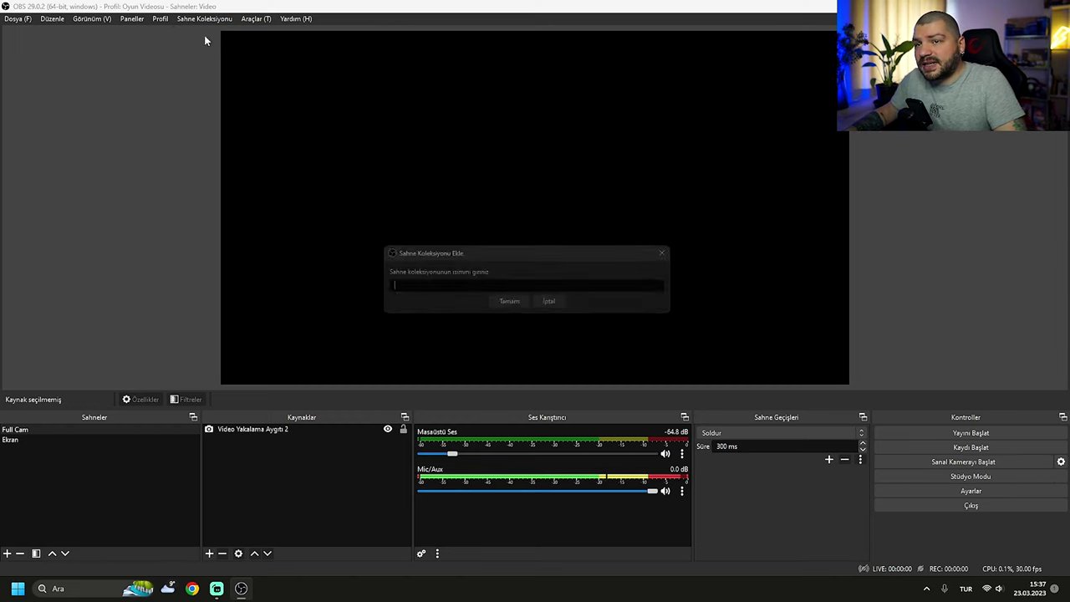
text(Oyun Videosu)
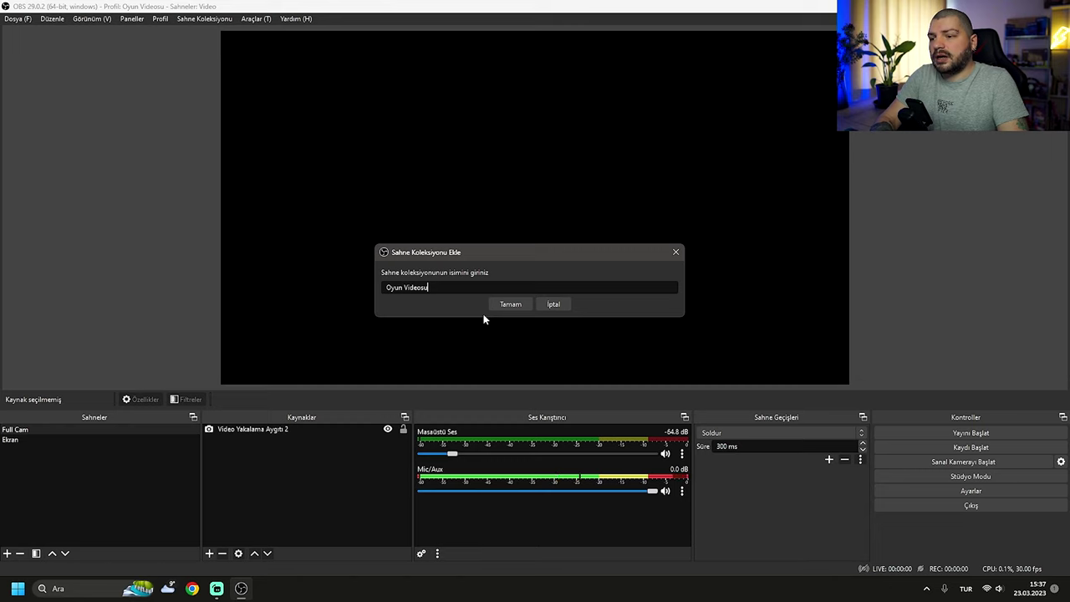
key(Return)
click(158, 20)
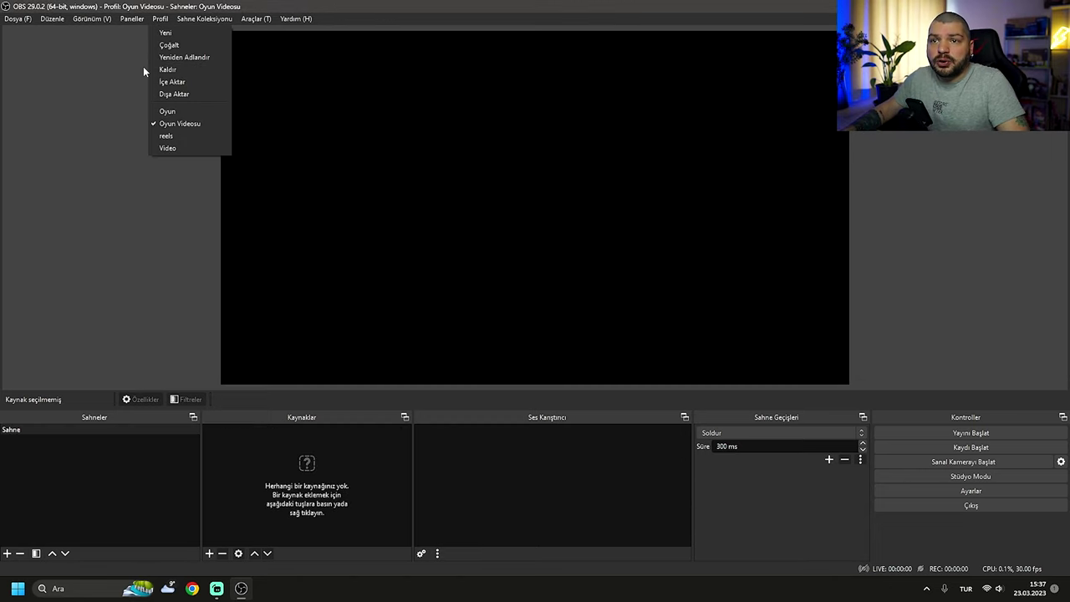
mouse_move(197, 20)
click(138, 499)
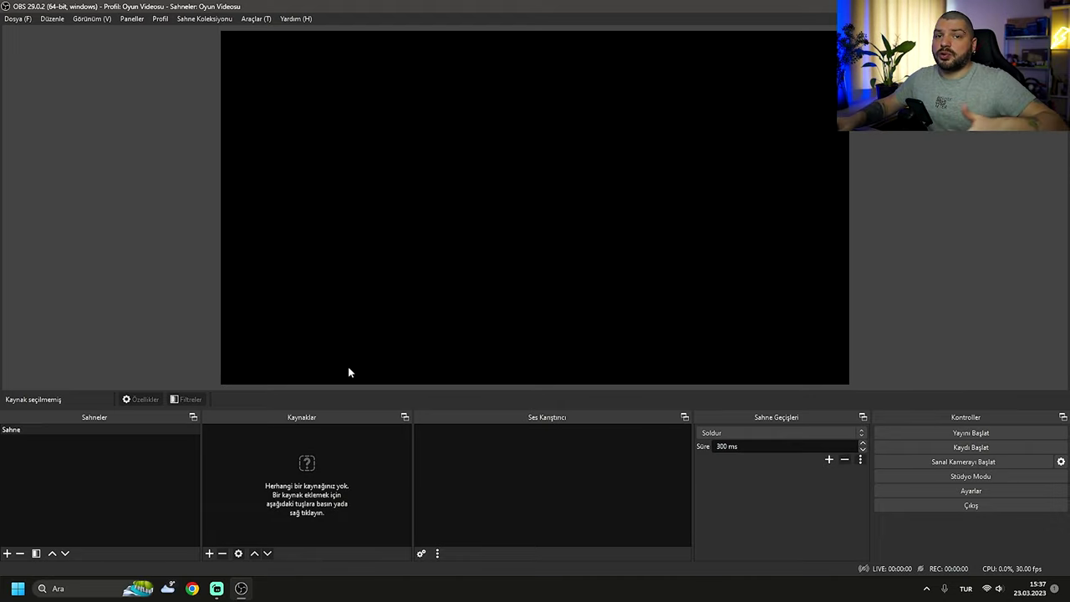
Switch both the active profile and the scene collection to "Video"
click(160, 19)
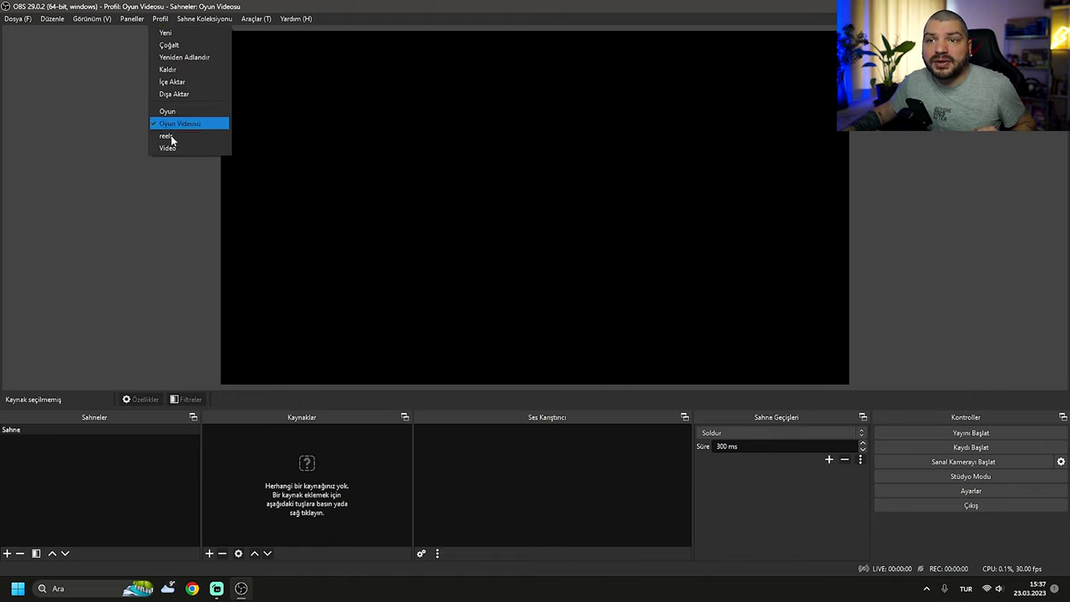
click(171, 145)
click(193, 19)
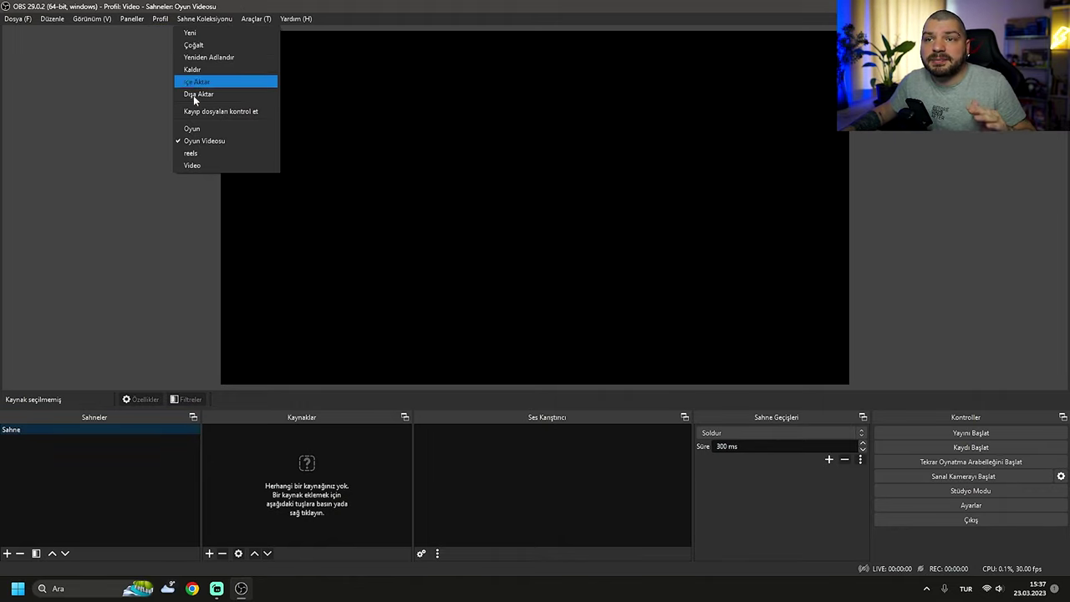
click(187, 160)
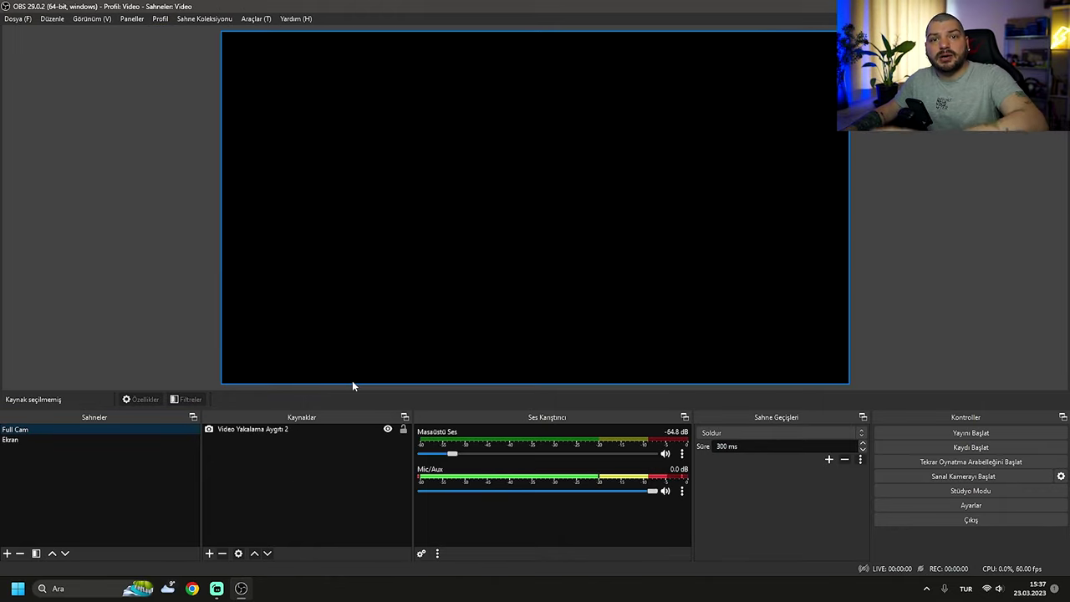
Switch the active profile and the scene collection back to "Oyun Videosu"
click(159, 18)
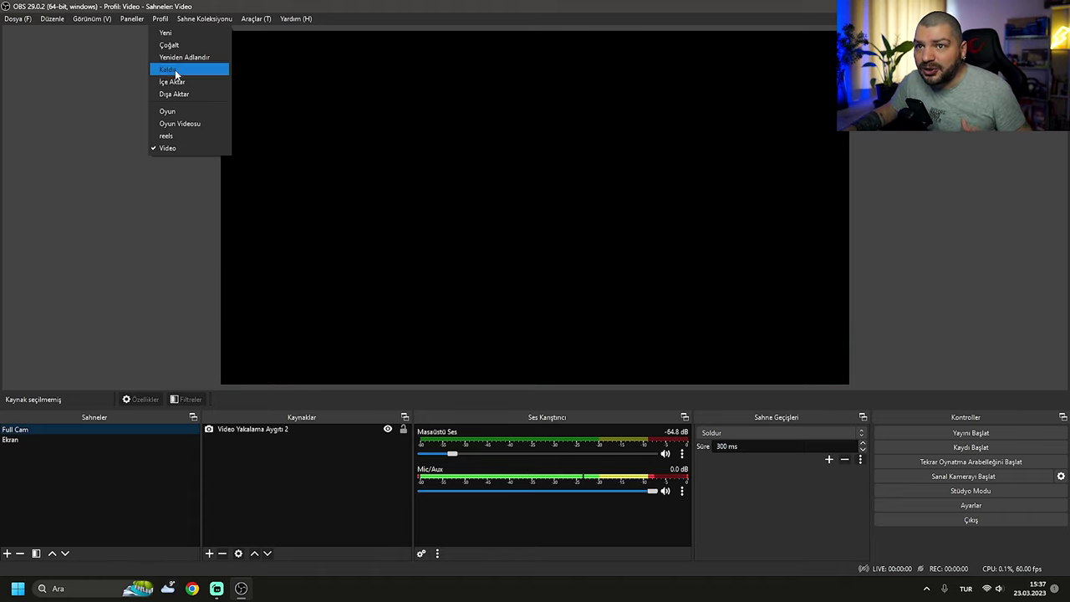
click(168, 125)
click(204, 18)
click(193, 139)
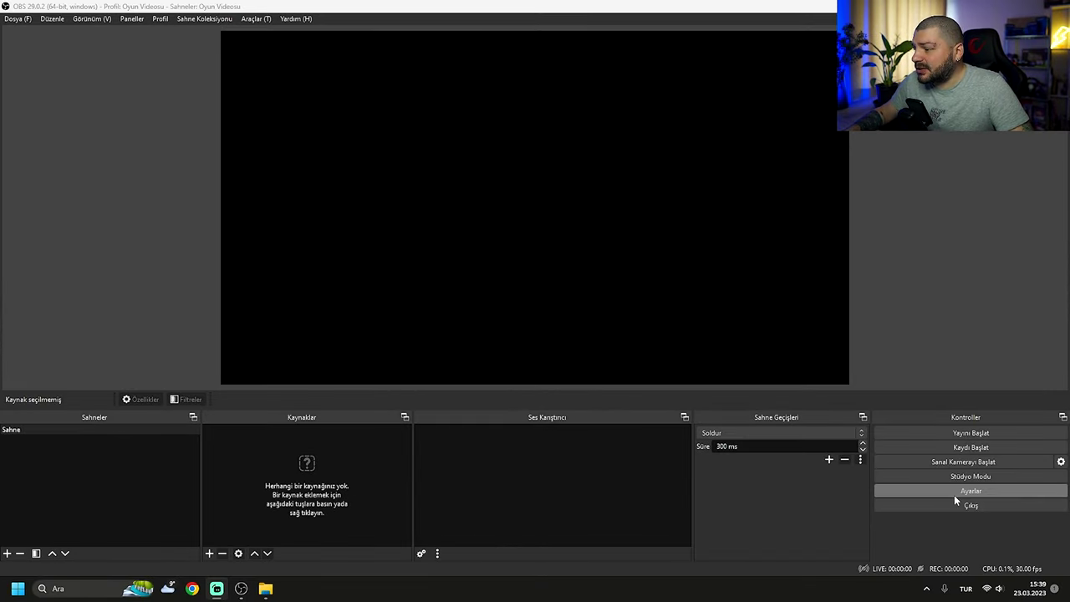
In the video settings, set the output (scaled) resolution to 1920x1080
click(955, 495)
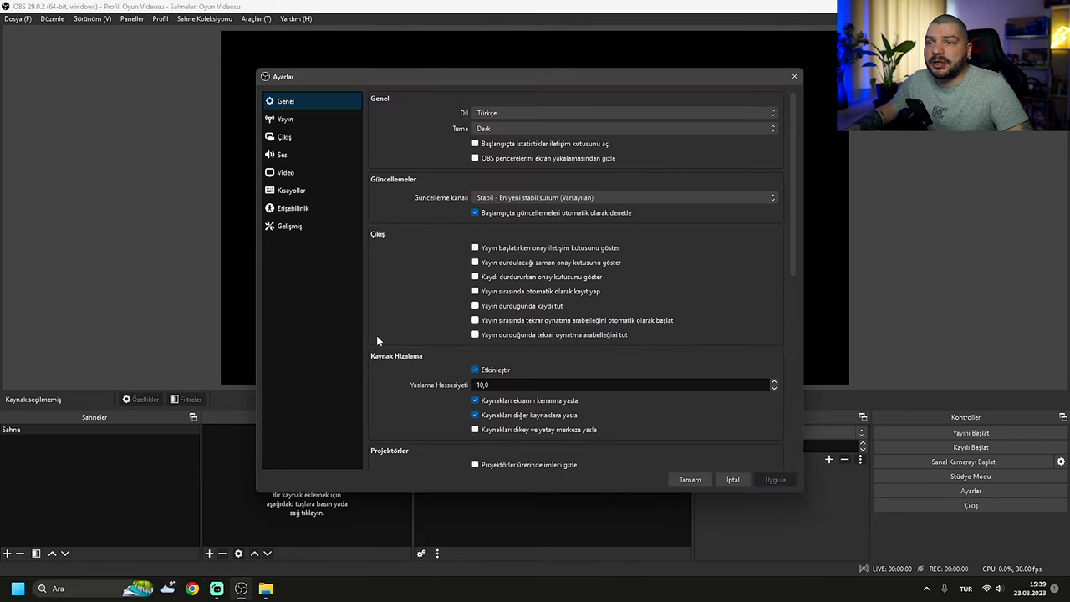
click(288, 176)
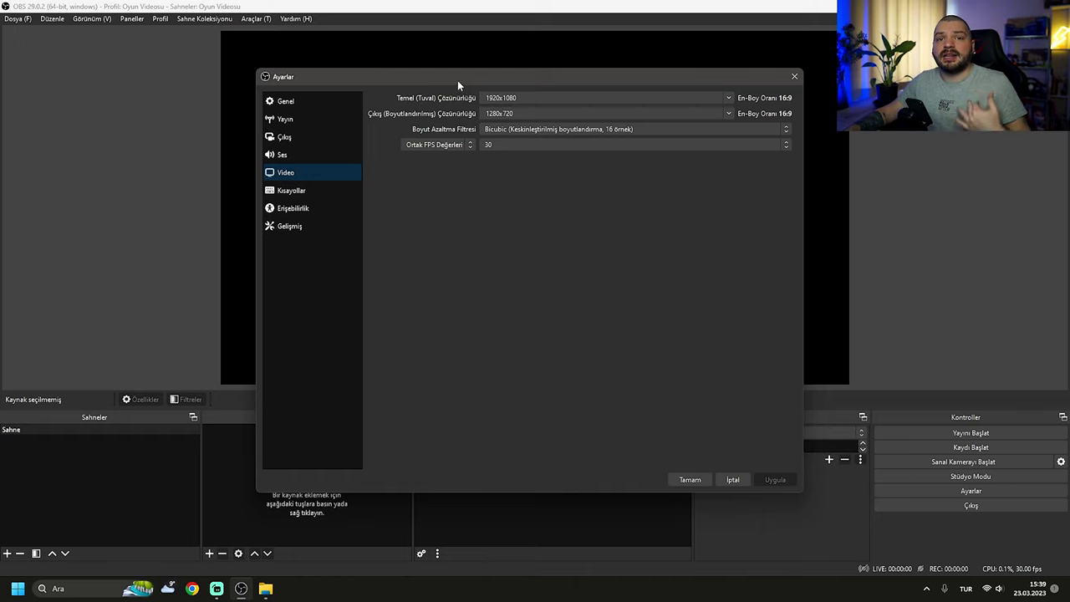
drag(383, 81, 739, 127)
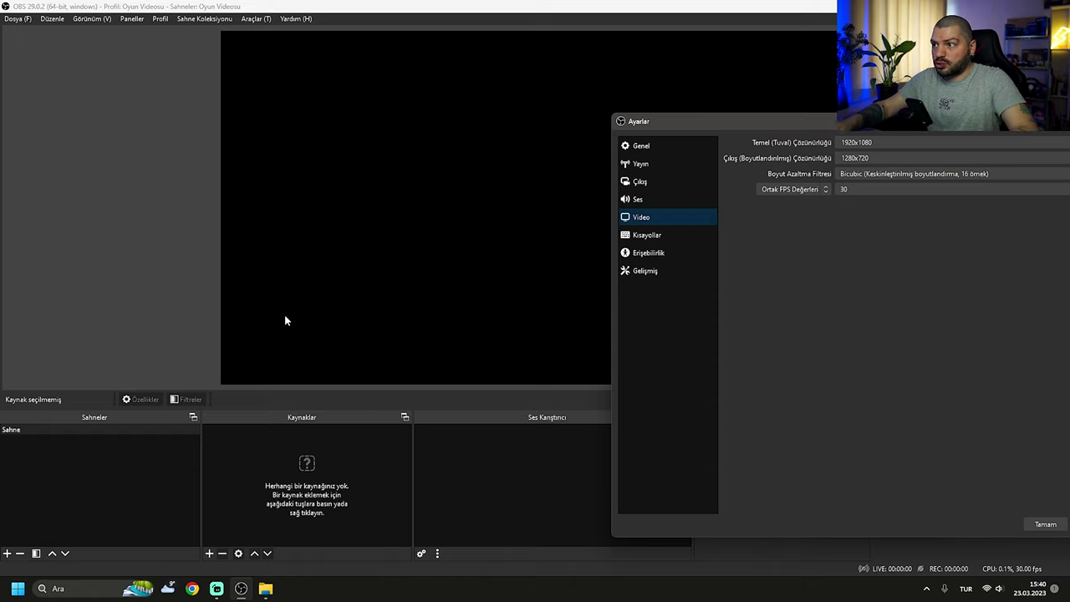
drag(719, 122, 382, 96)
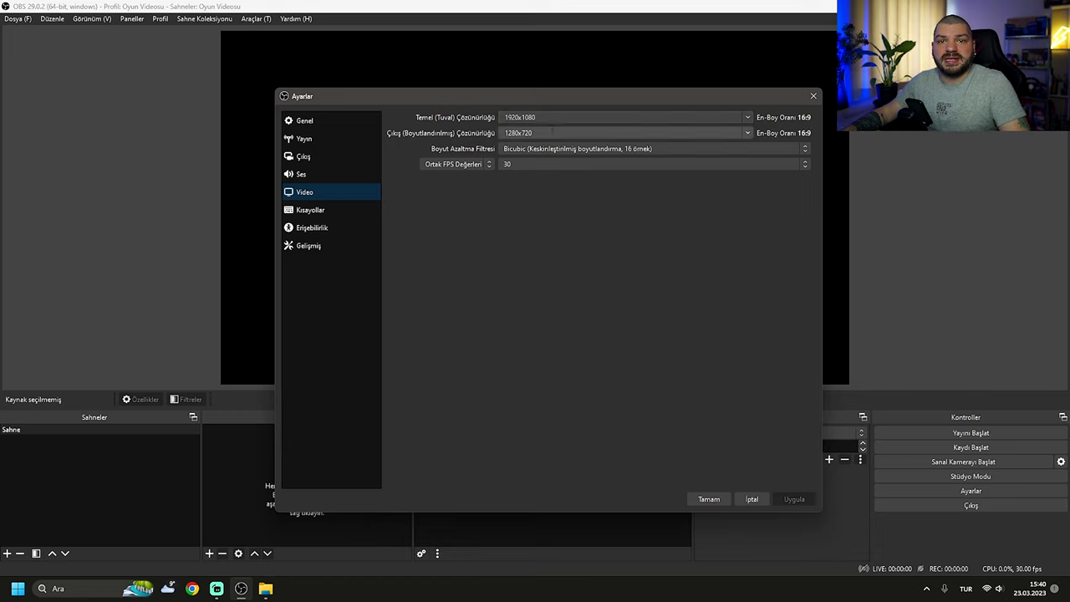
click(741, 132)
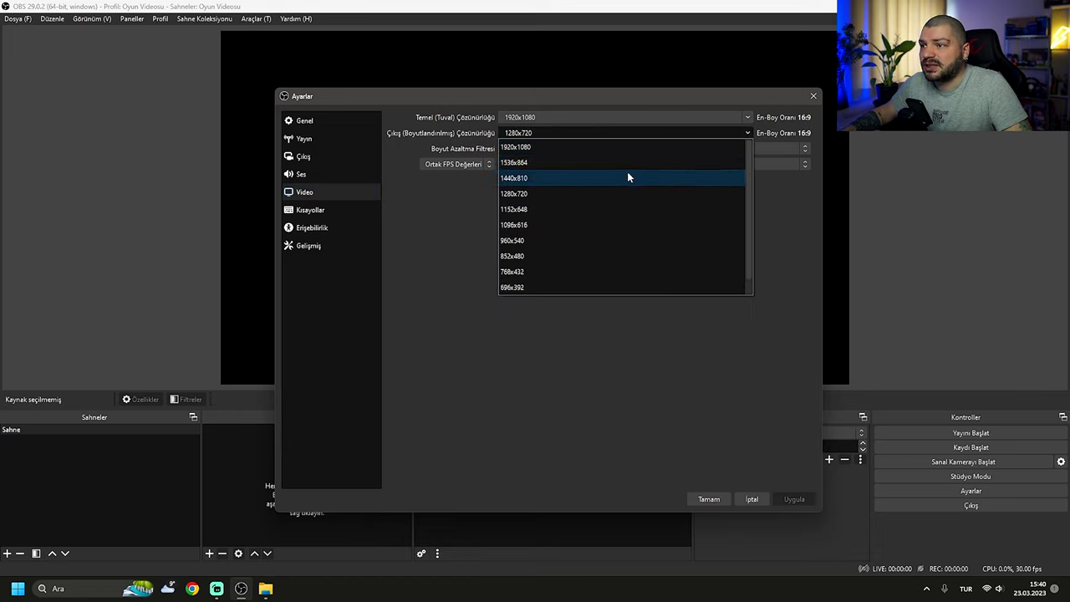
click(525, 143)
click(747, 134)
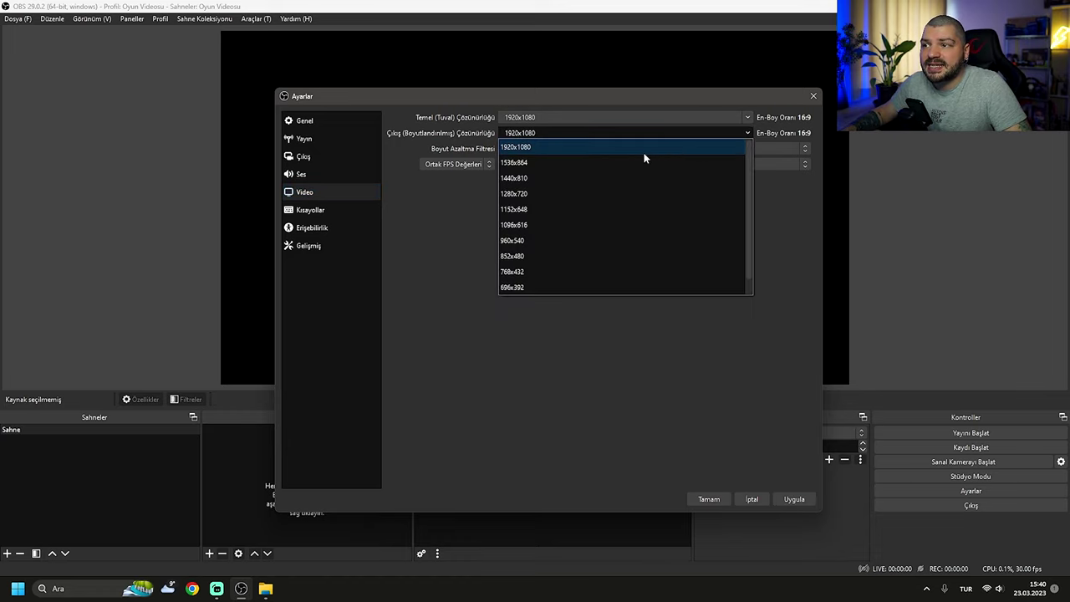
click(637, 153)
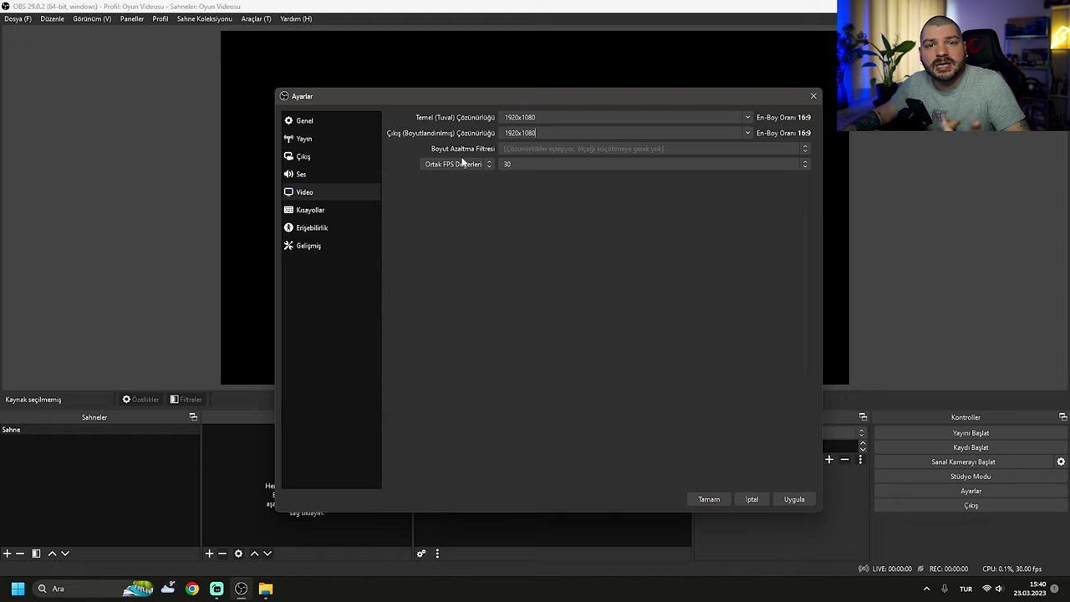
Set the common FPS value to 60 and apply the video settings
click(540, 164)
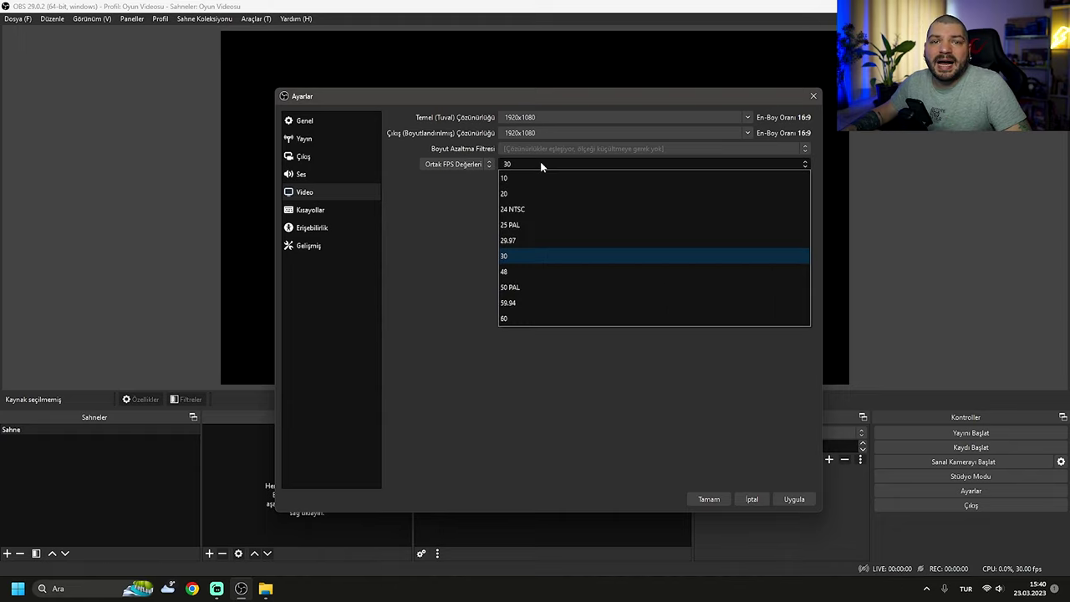
click(504, 319)
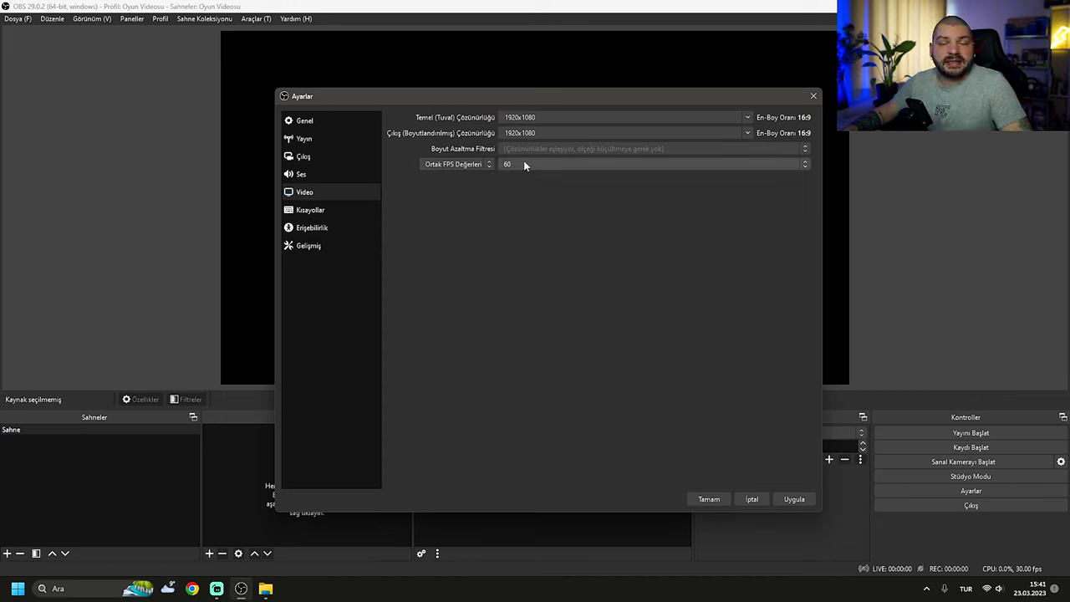
click(793, 498)
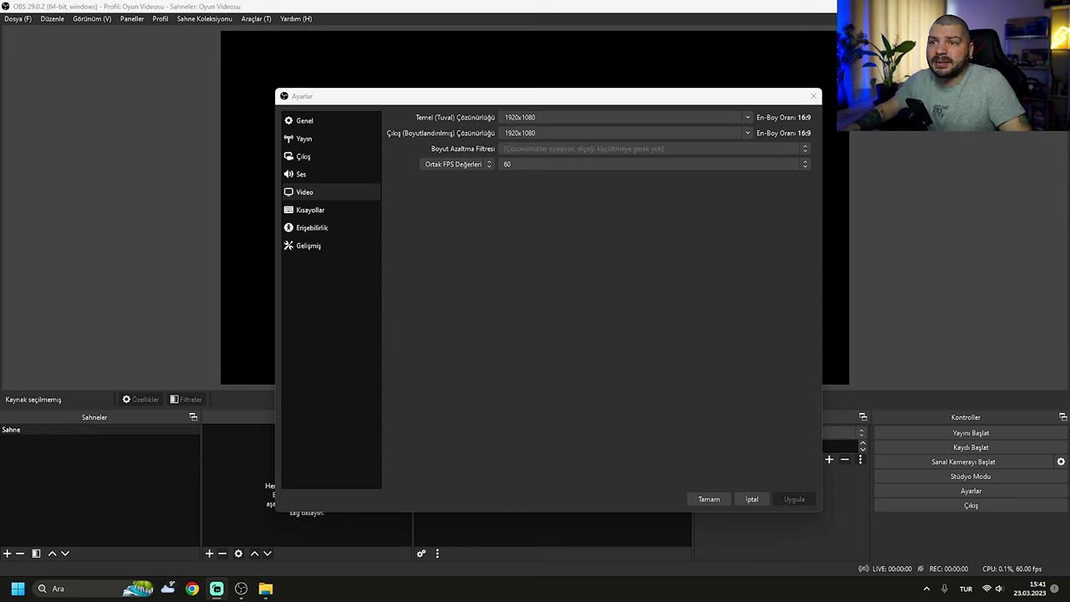
Set the output mode to Gelişmiş (Advanced) and view its recording and replay buffer options
click(326, 159)
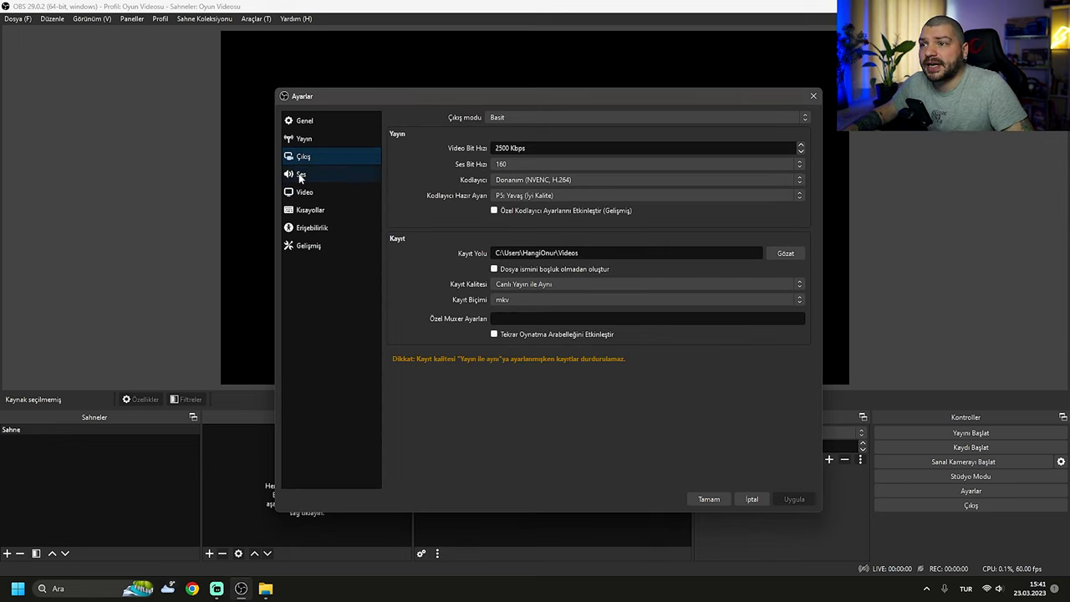
click(508, 117)
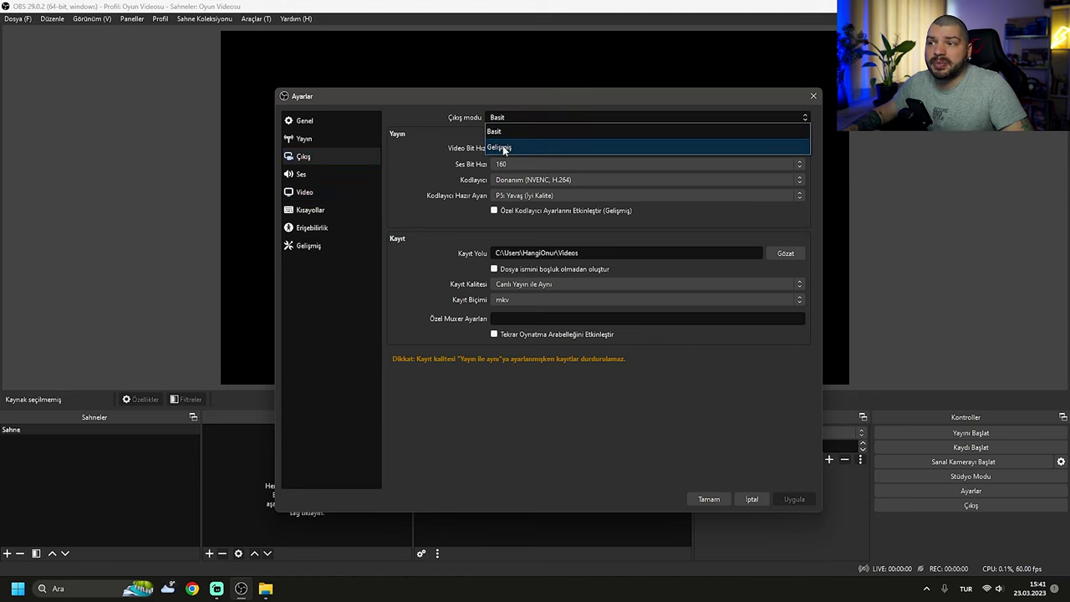
click(505, 147)
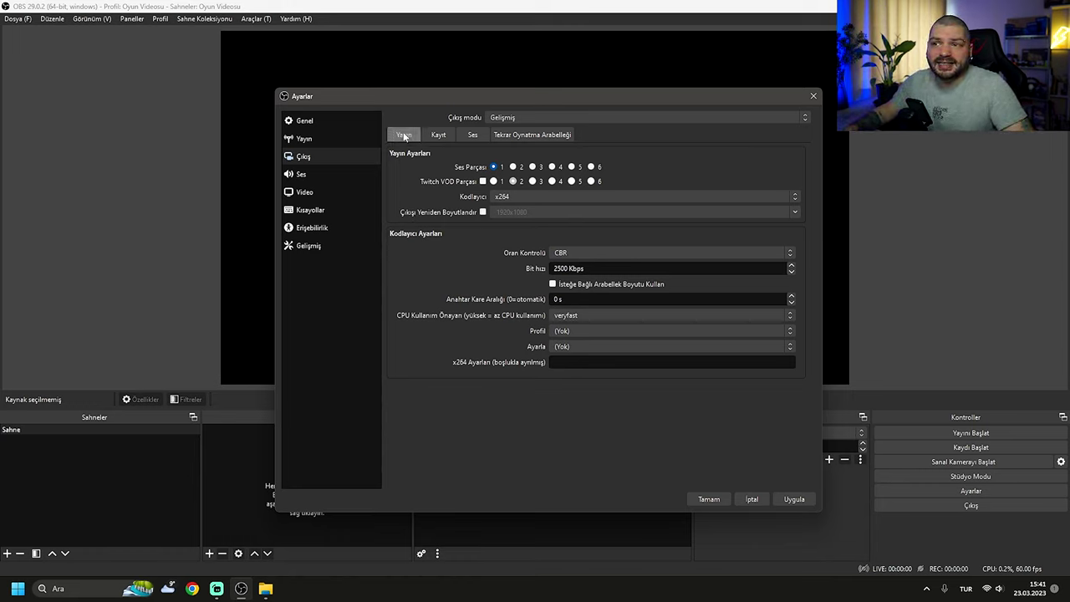
click(436, 136)
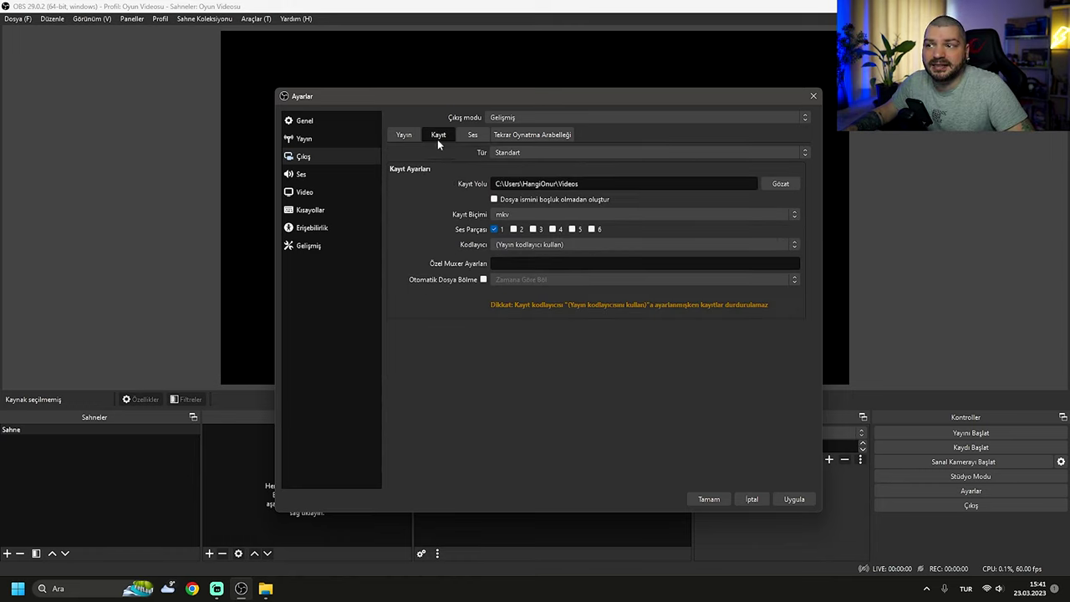
click(535, 135)
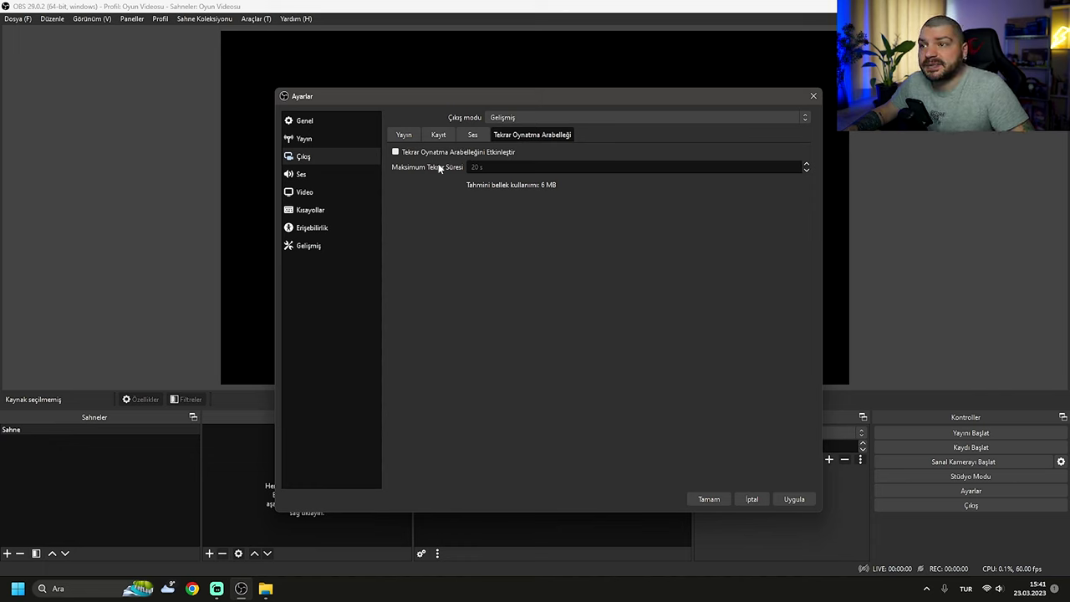
Set the recording path in the recording output settings to the "Obs Kayıt" folder on the desktop
click(439, 136)
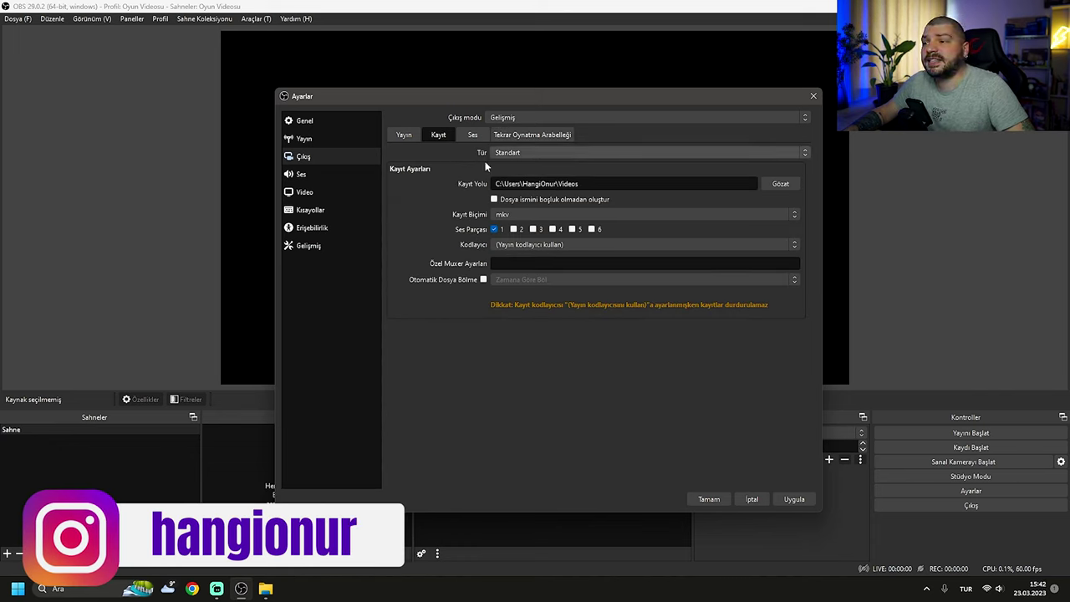
click(787, 186)
click(321, 214)
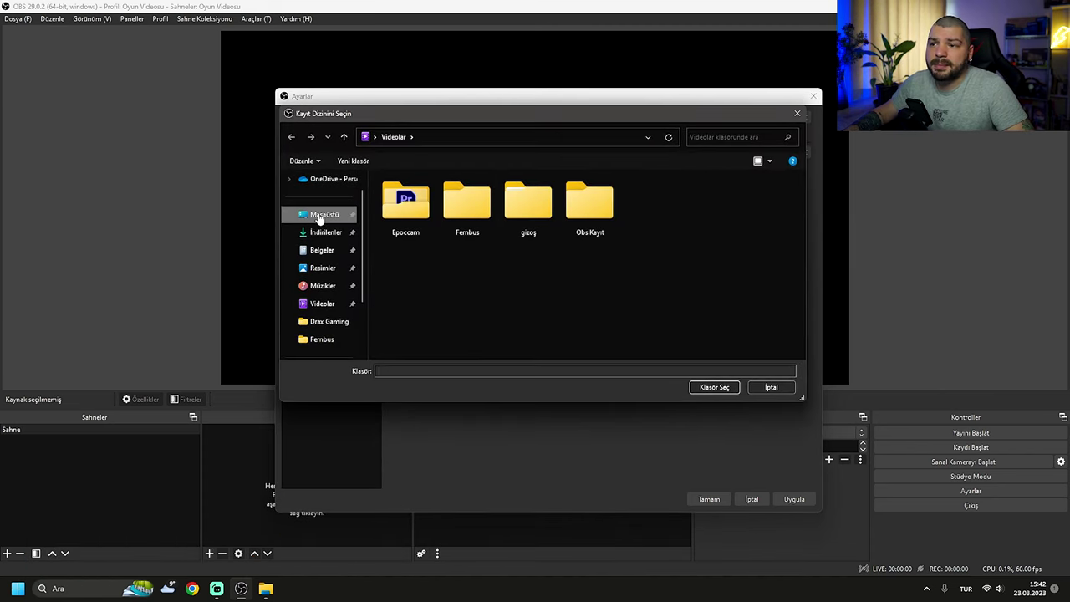
click(592, 207)
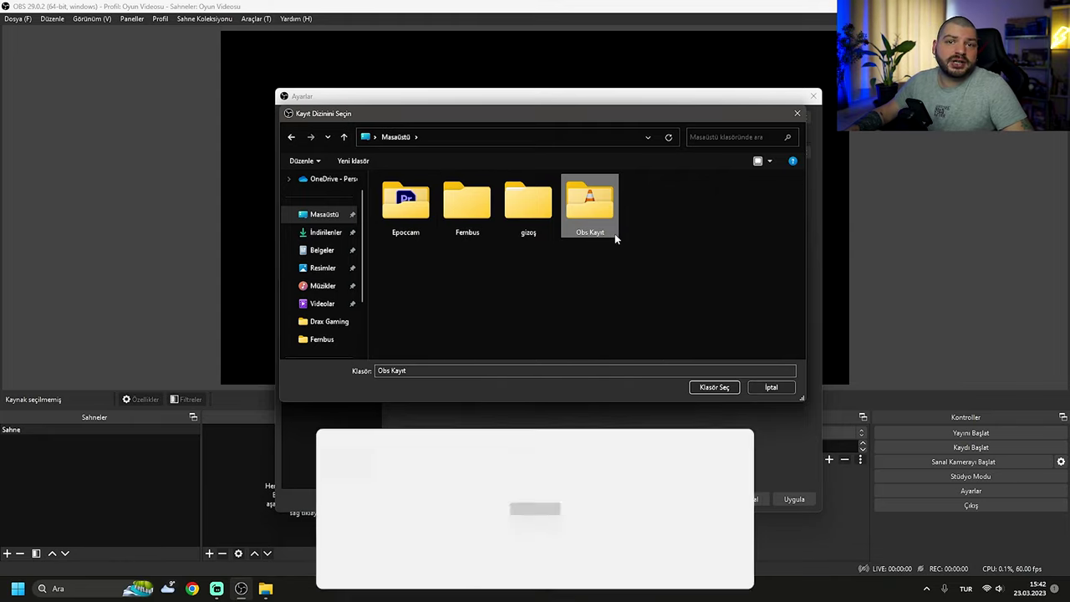
double_click(595, 213)
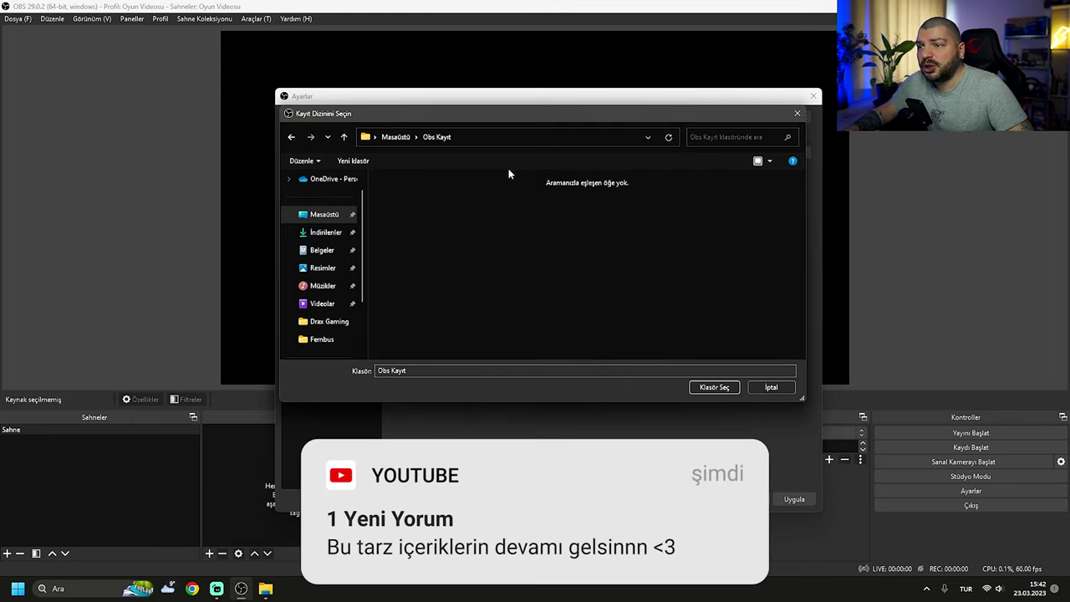
click(713, 387)
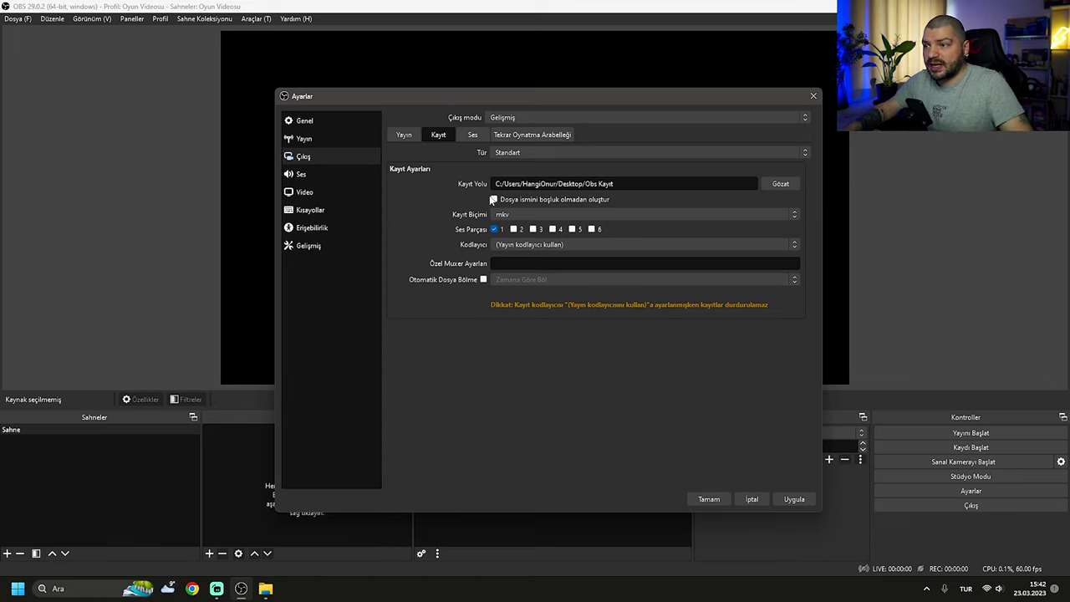
Switch the recording format to mp4 and back to mkv, and save the settings
click(532, 215)
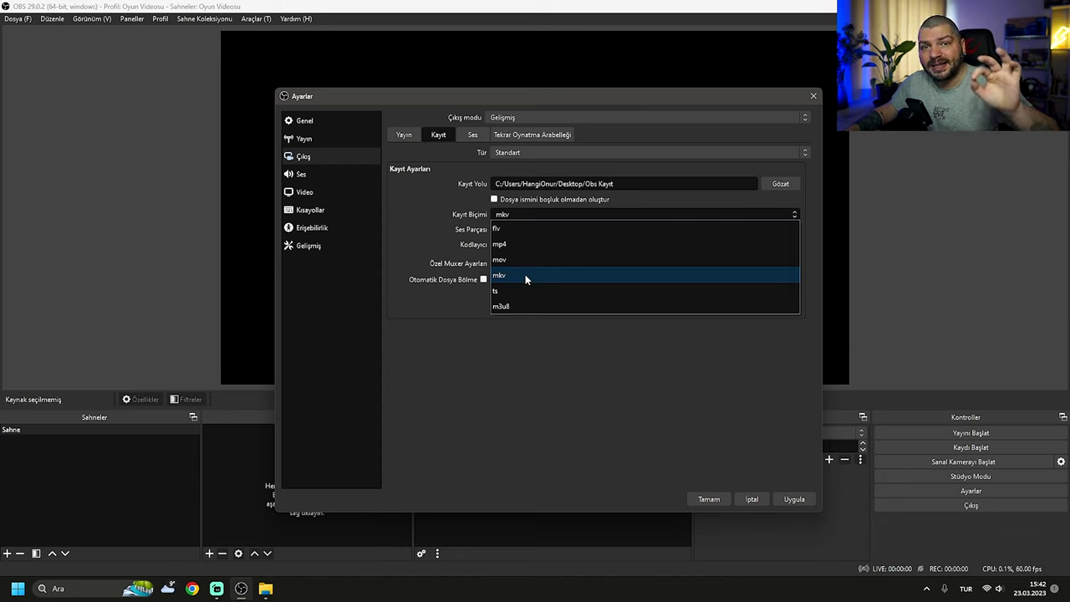
click(506, 243)
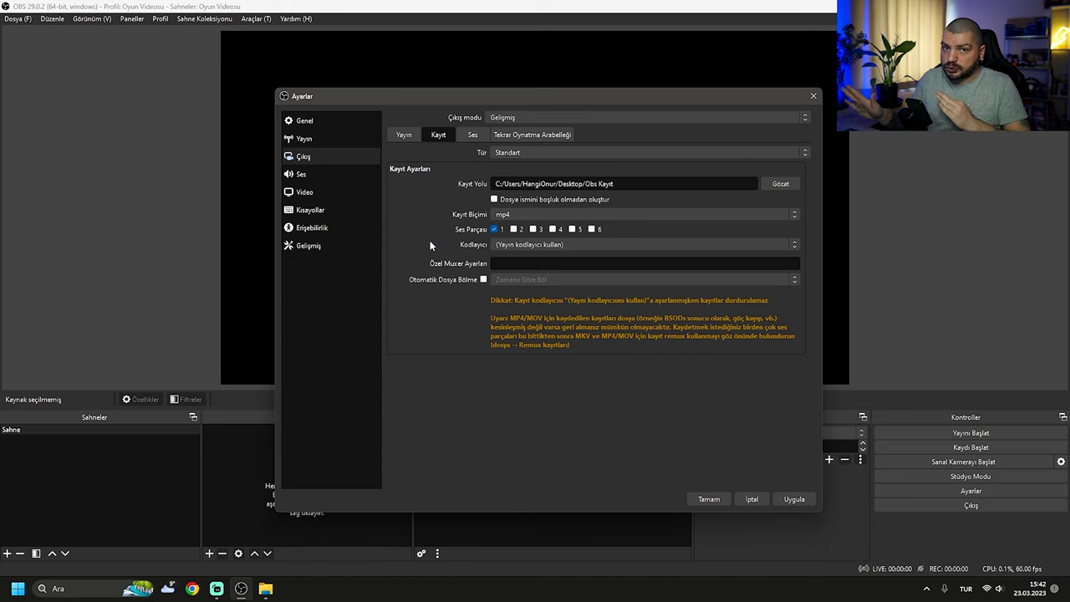
click(614, 214)
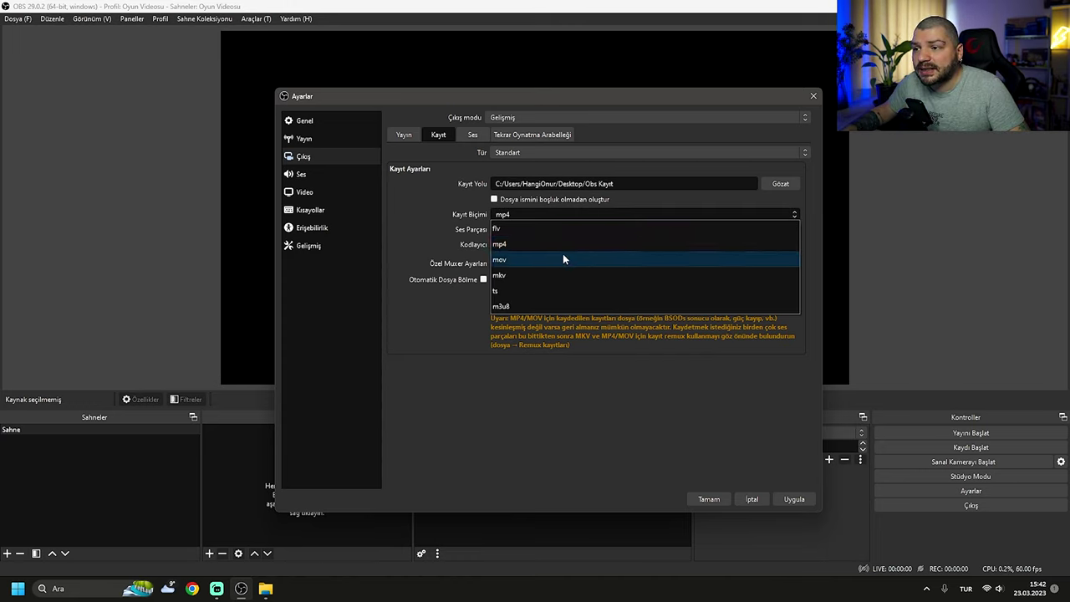
click(531, 274)
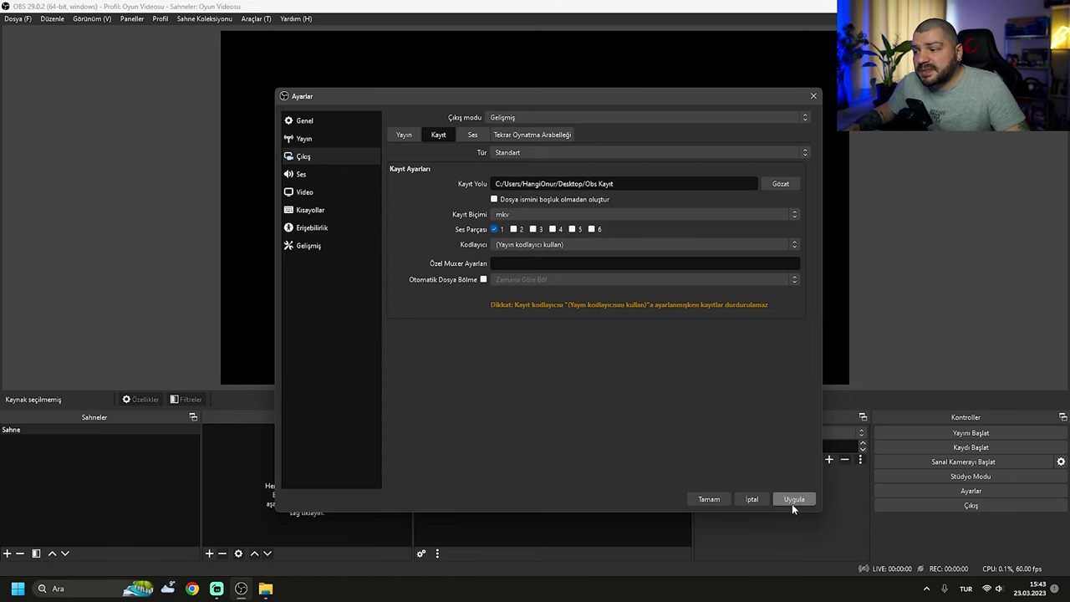
click(706, 499)
View the remux recordings dialog, browse the desktop's "Obs Kayıt" folder for a recording, and close the dialog
click(18, 20)
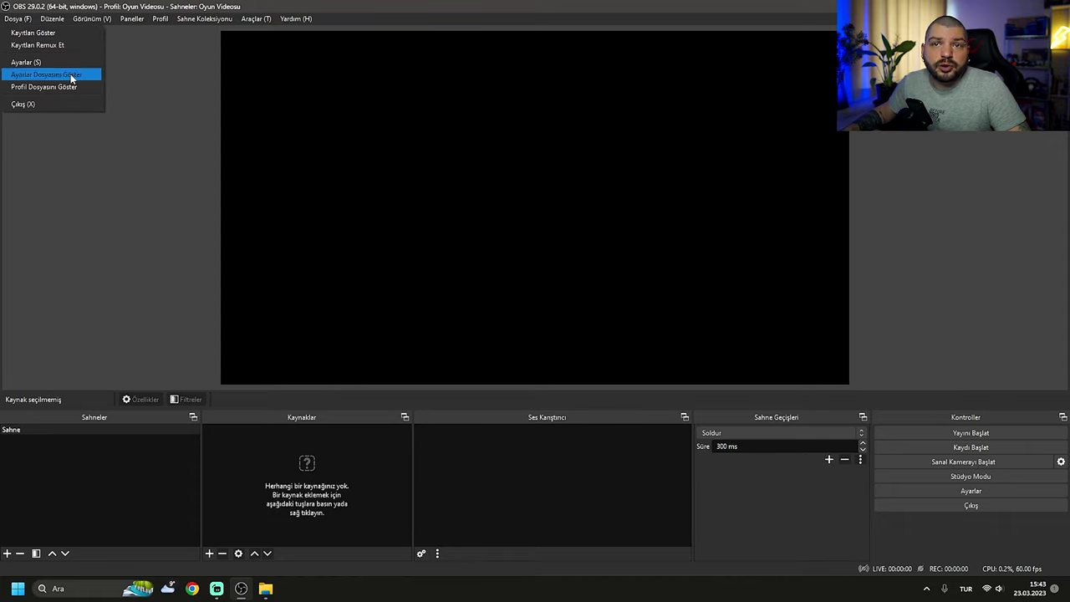
click(38, 45)
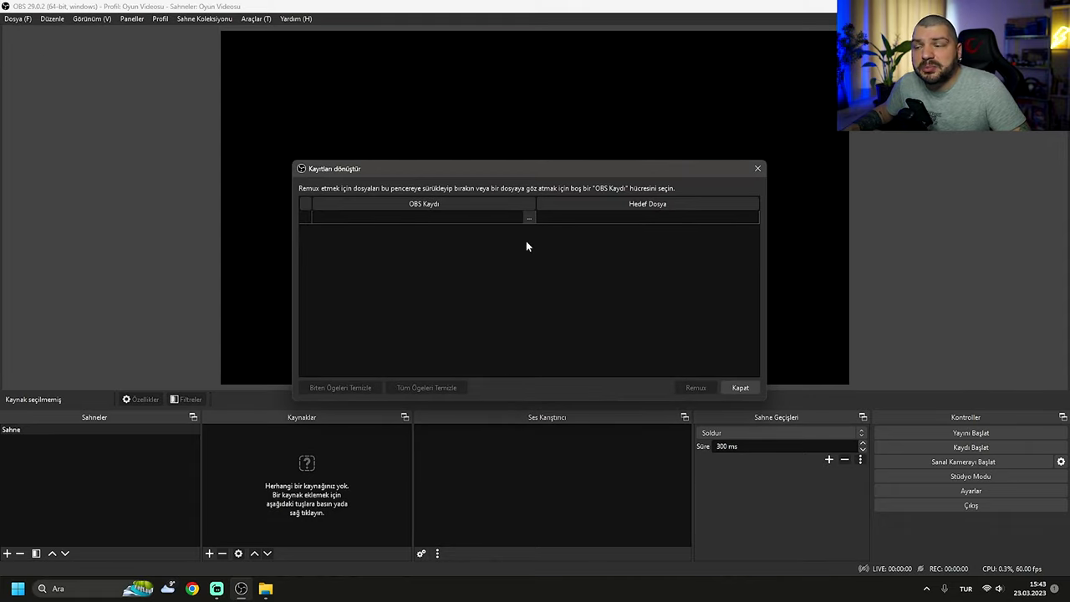
click(528, 218)
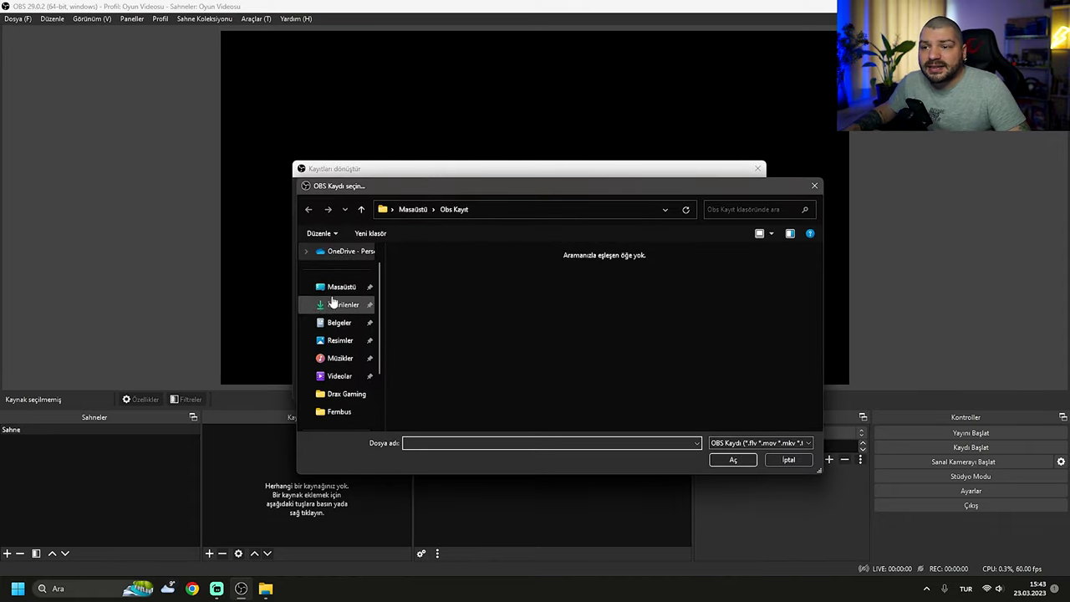
click(336, 289)
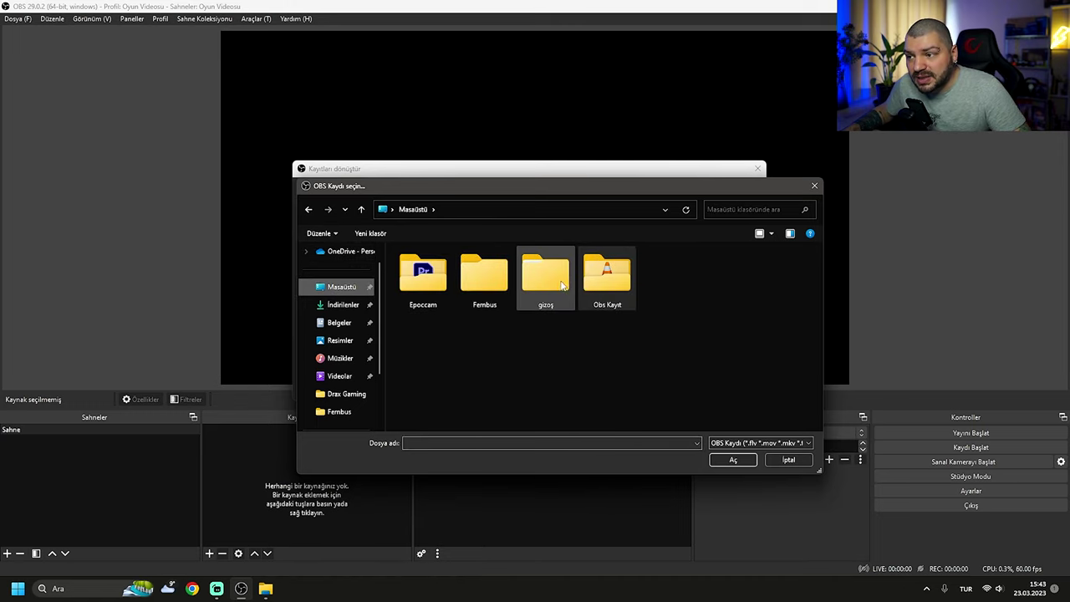
double_click(609, 277)
click(361, 209)
double_click(609, 277)
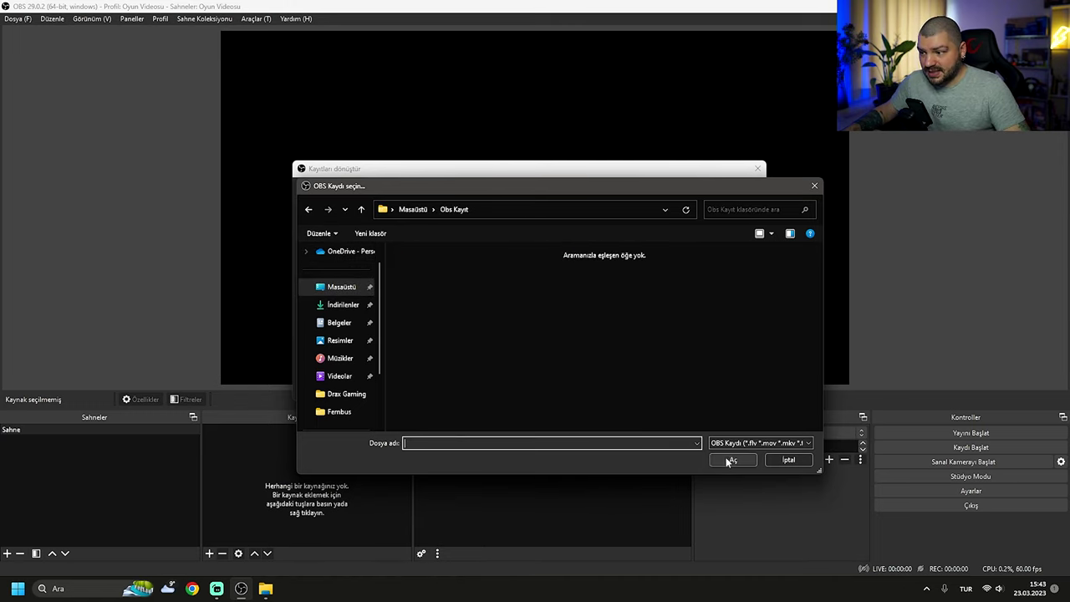
click(733, 458)
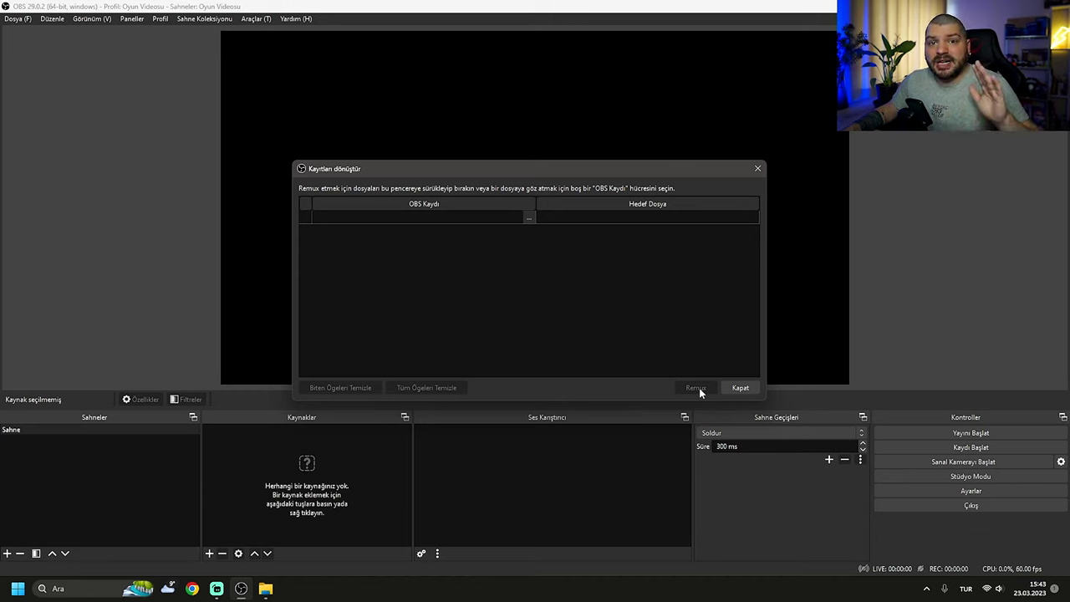
click(735, 389)
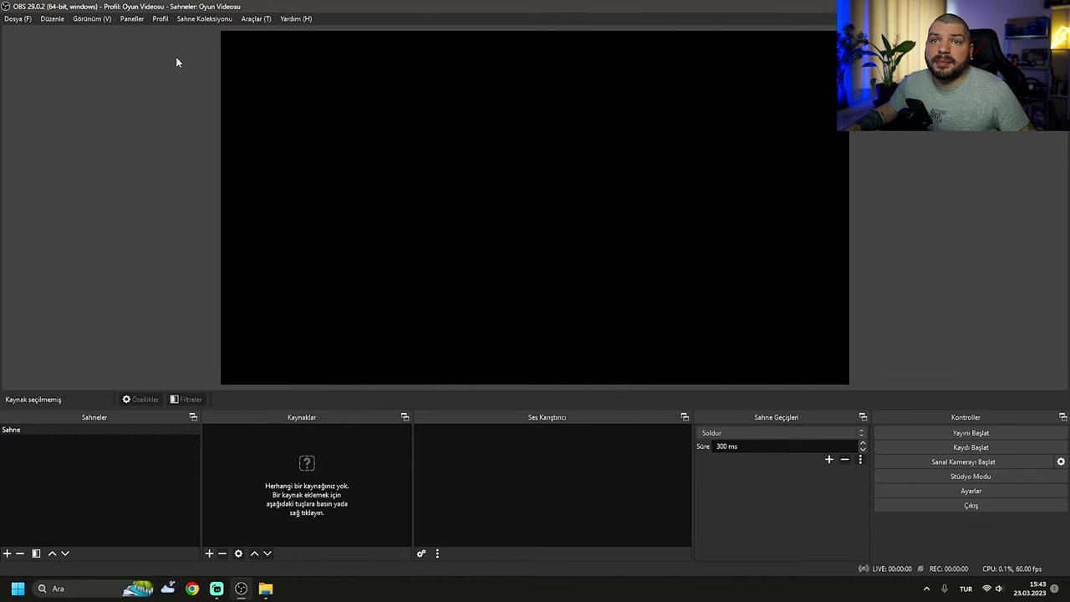
Enable automatic remuxing to mp4 in the advanced recording settings and save the settings
click(17, 19)
click(15, 61)
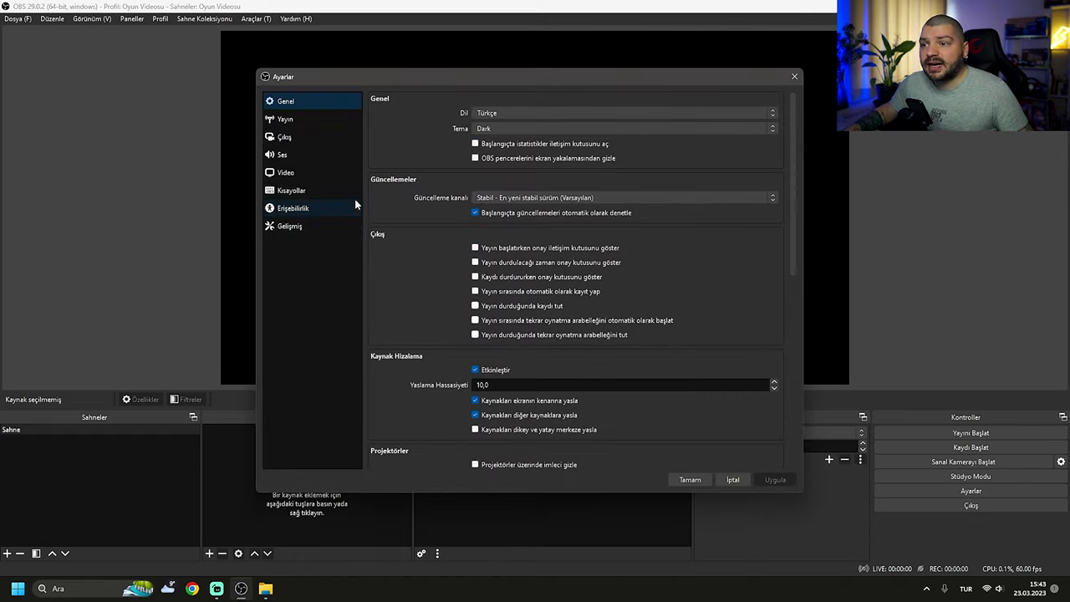
click(334, 208)
click(280, 227)
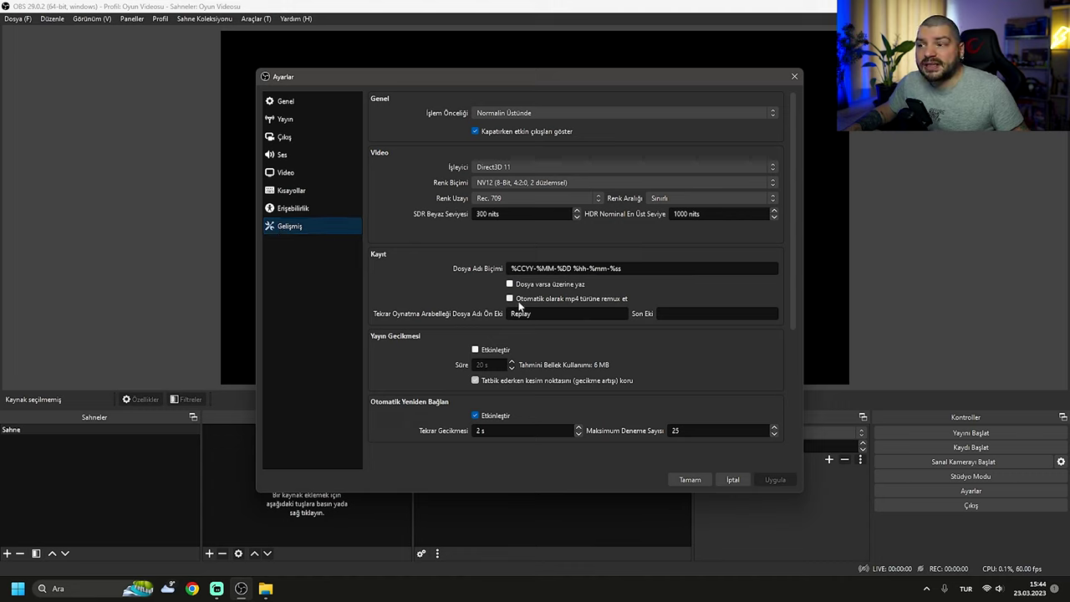
click(510, 298)
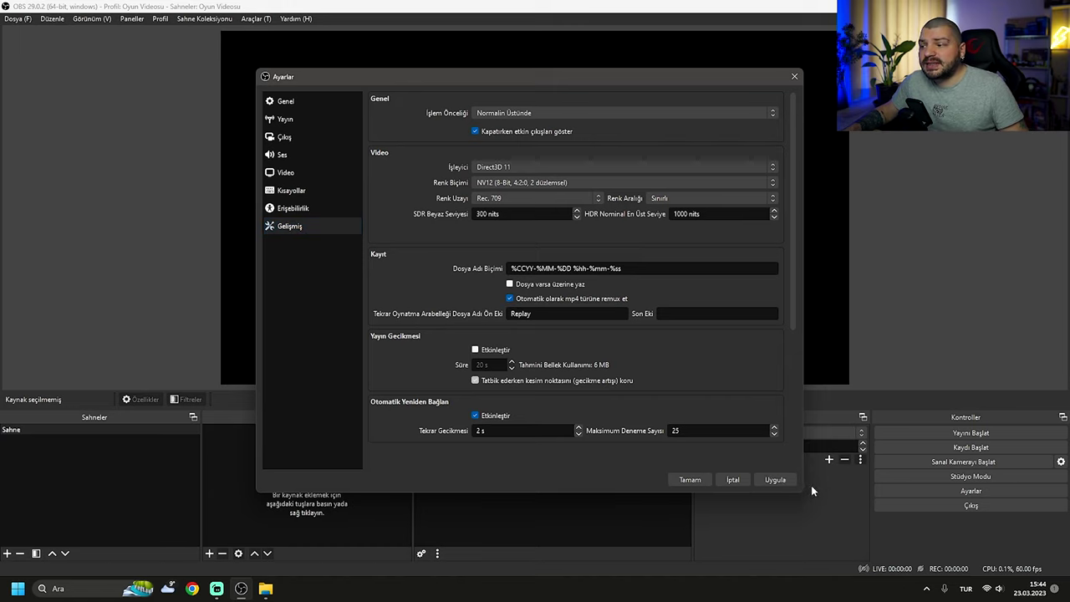
click(689, 479)
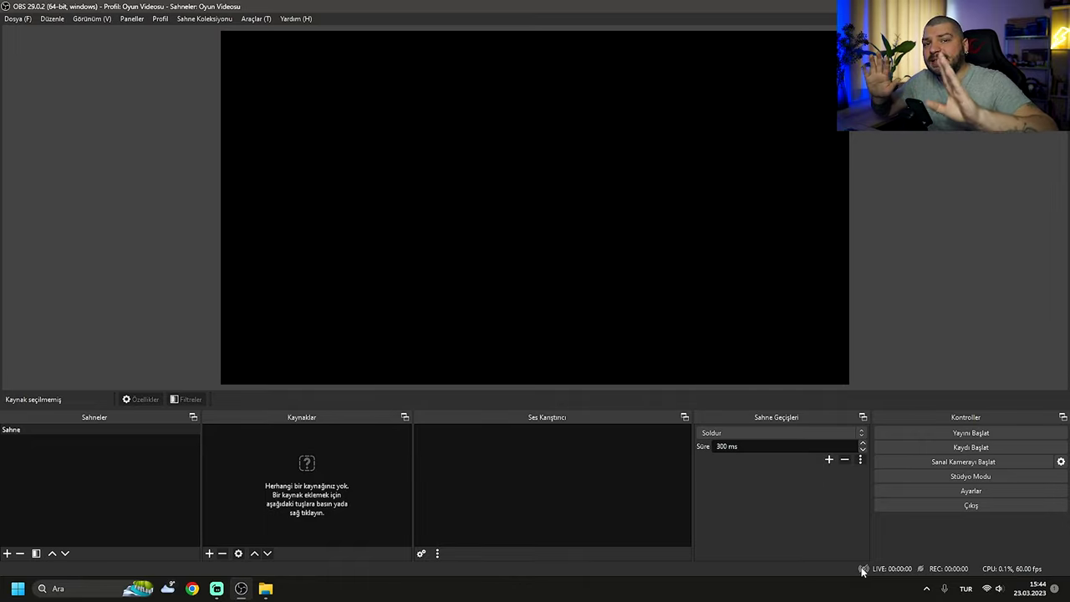
Set the encoder in the recording output settings to NVIDIA NVENC H.264
click(970, 490)
click(311, 138)
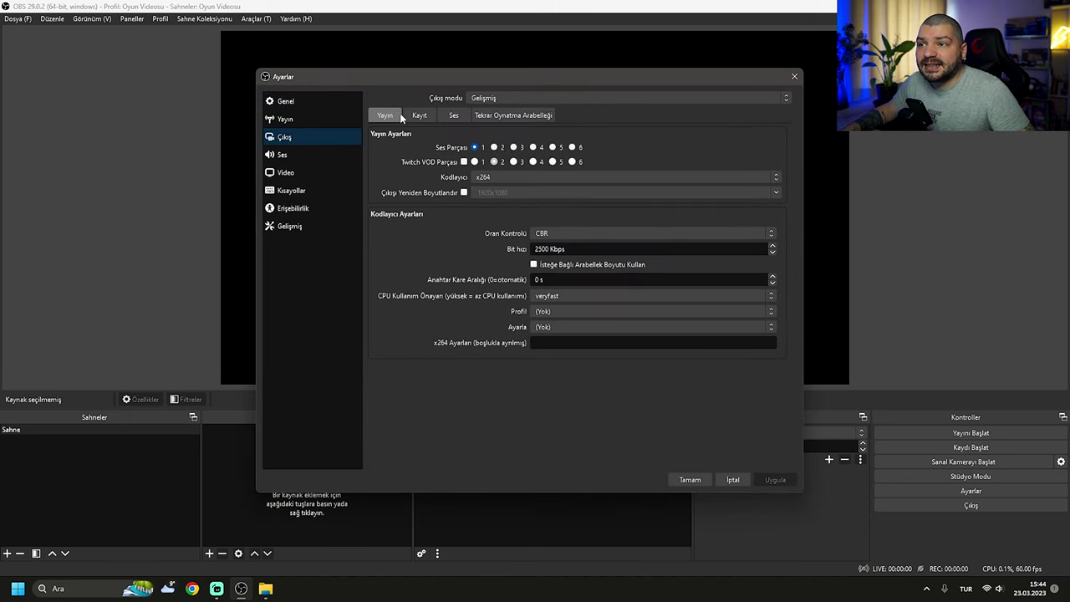
click(418, 116)
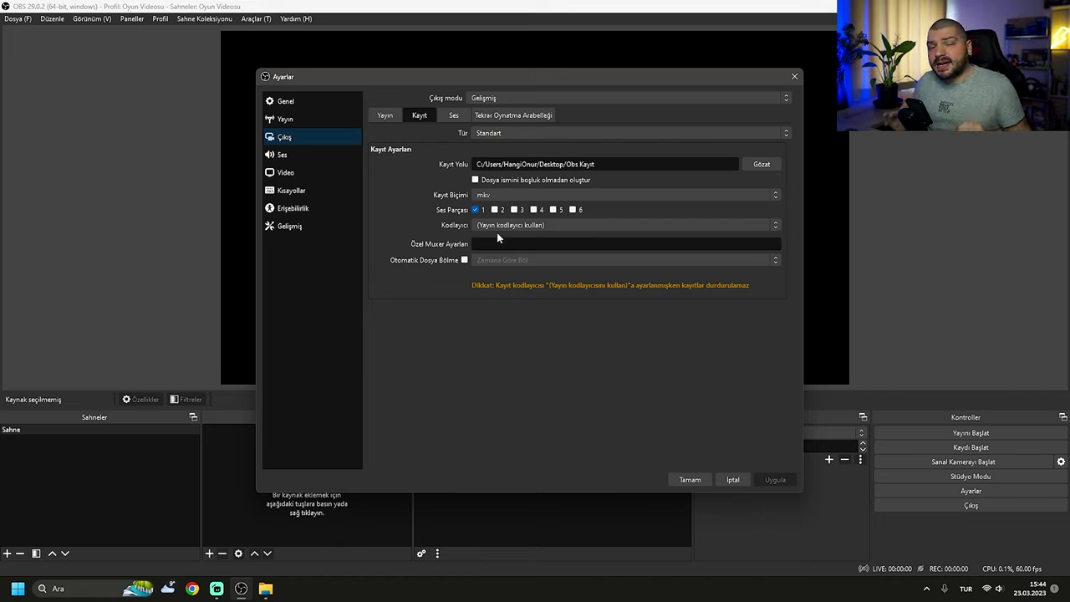
click(519, 223)
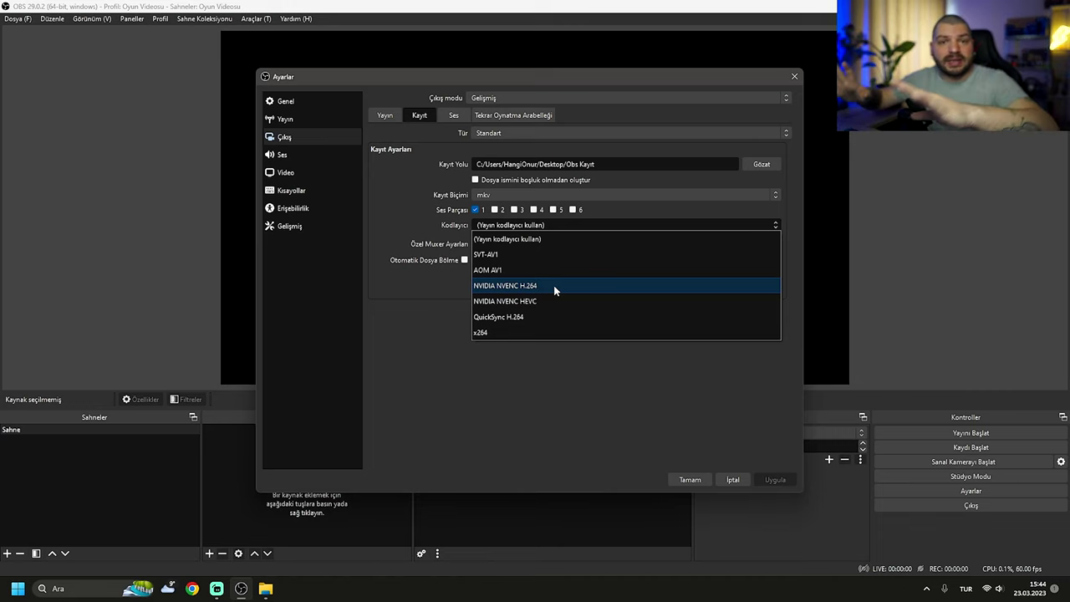
click(502, 285)
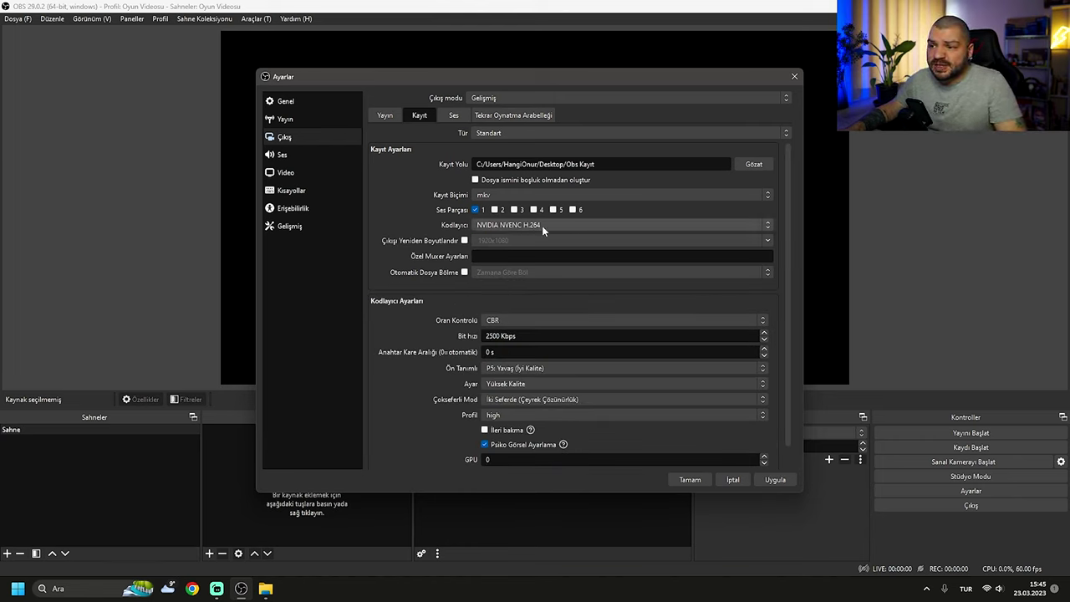
scroll(528, 263, down, 1)
scroll(429, 301, up, 1)
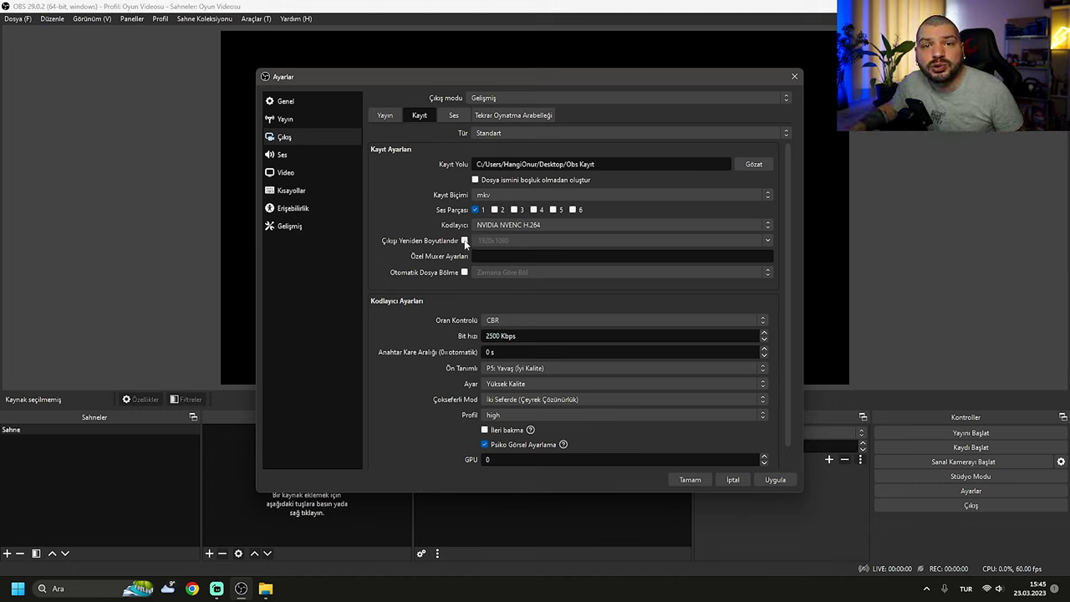
Try rescaling the recording output to 1280x720, check the video resolution settings, and leave rescaling disabled
click(464, 242)
click(465, 241)
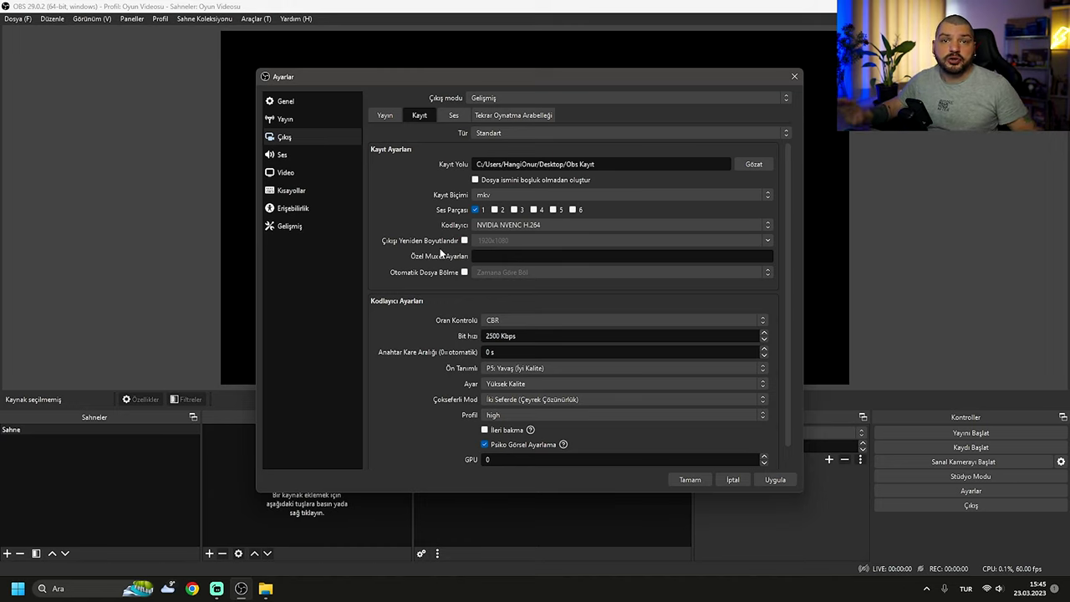
click(326, 178)
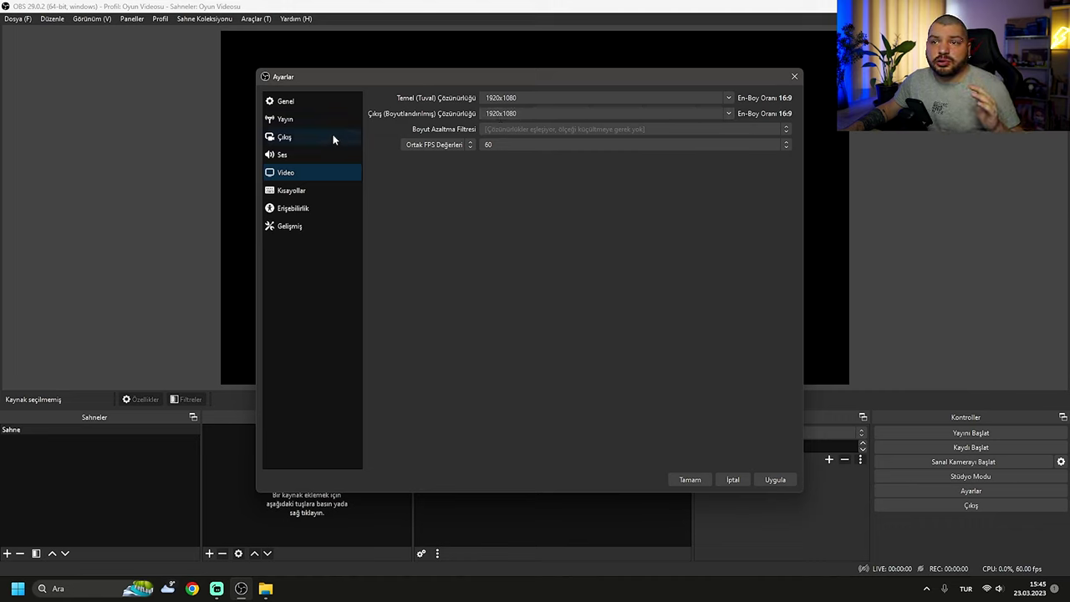
click(309, 133)
click(464, 239)
click(481, 241)
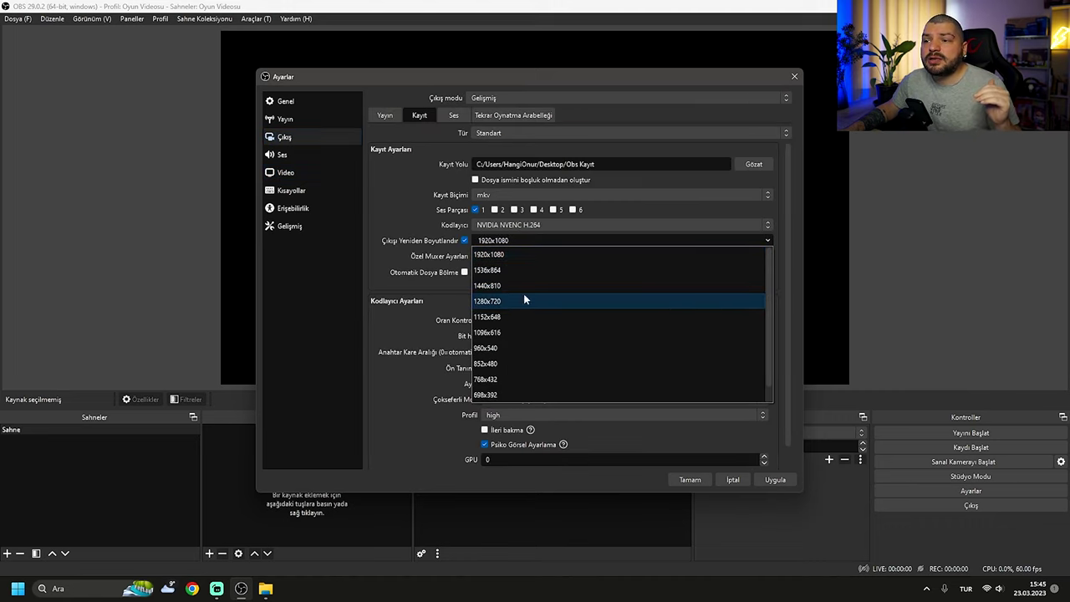
click(515, 303)
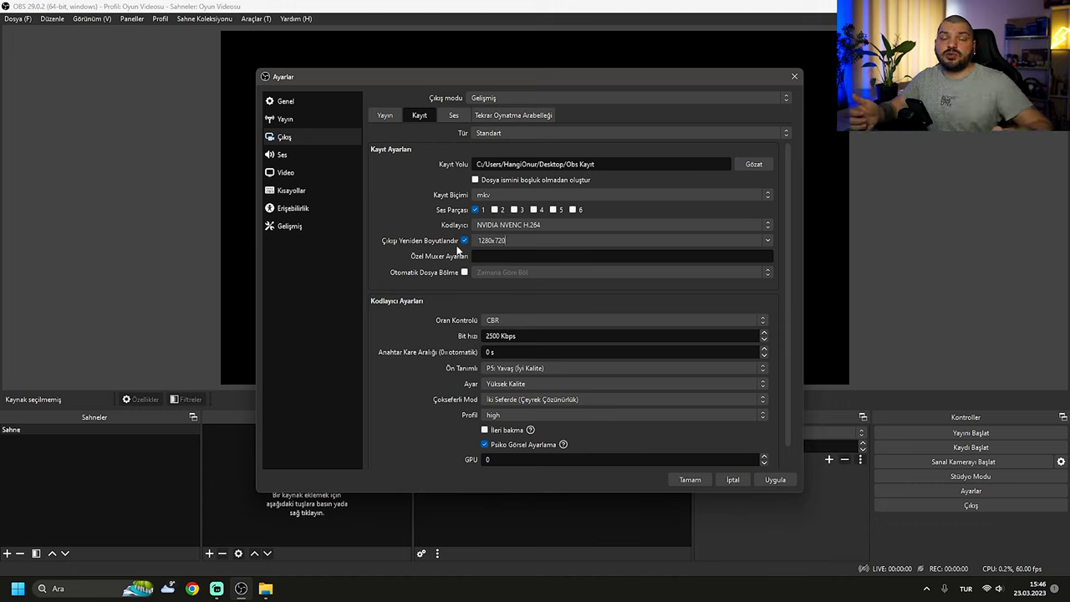
click(464, 241)
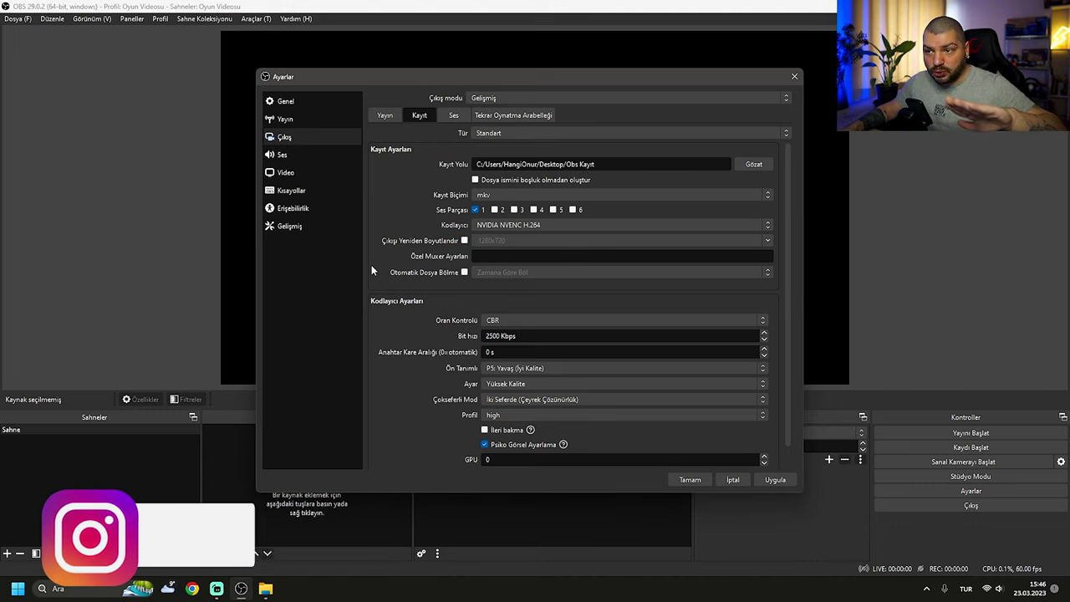
Set the recording encoder's rate control to CQP
scroll(421, 310, down, 1)
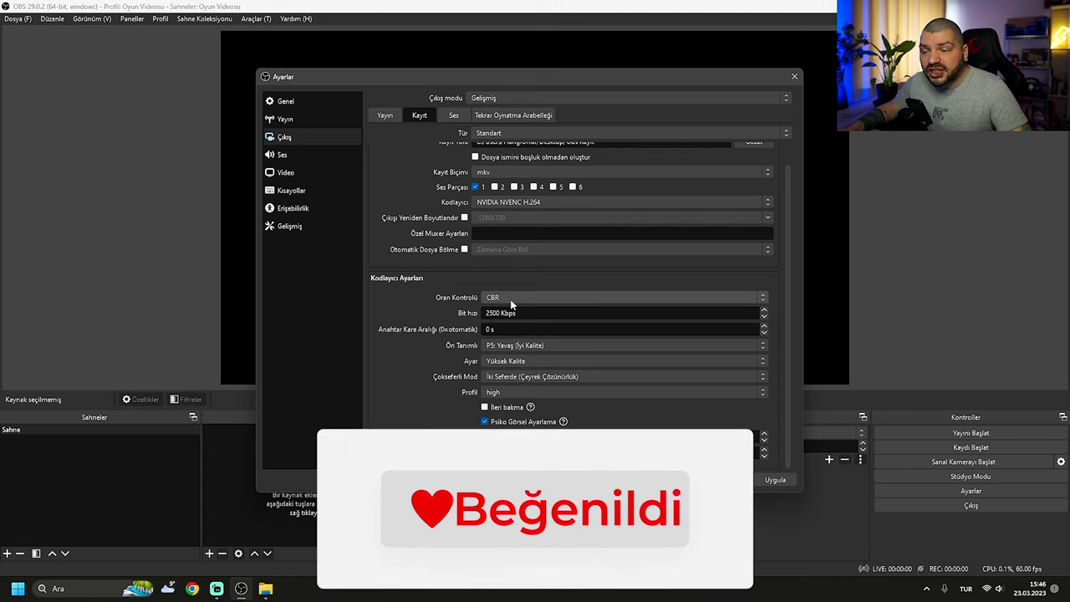
click(512, 298)
click(505, 321)
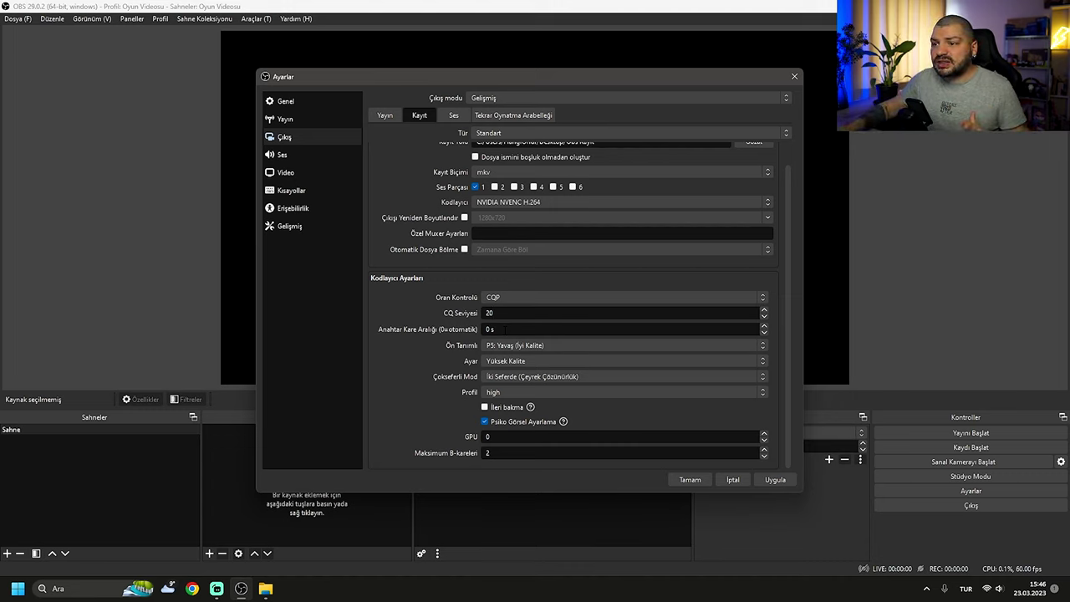
Try a CQ level of 15 for the recording encoder and set it back to 20
double_click(501, 313)
text(15)
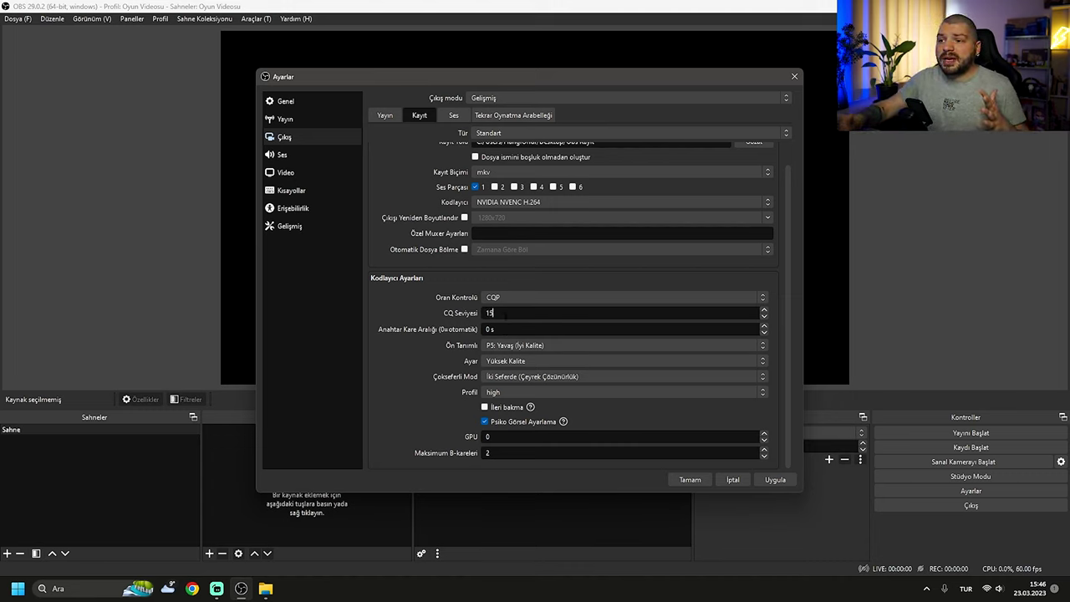
key(BackSpace)
key(BackSpace)
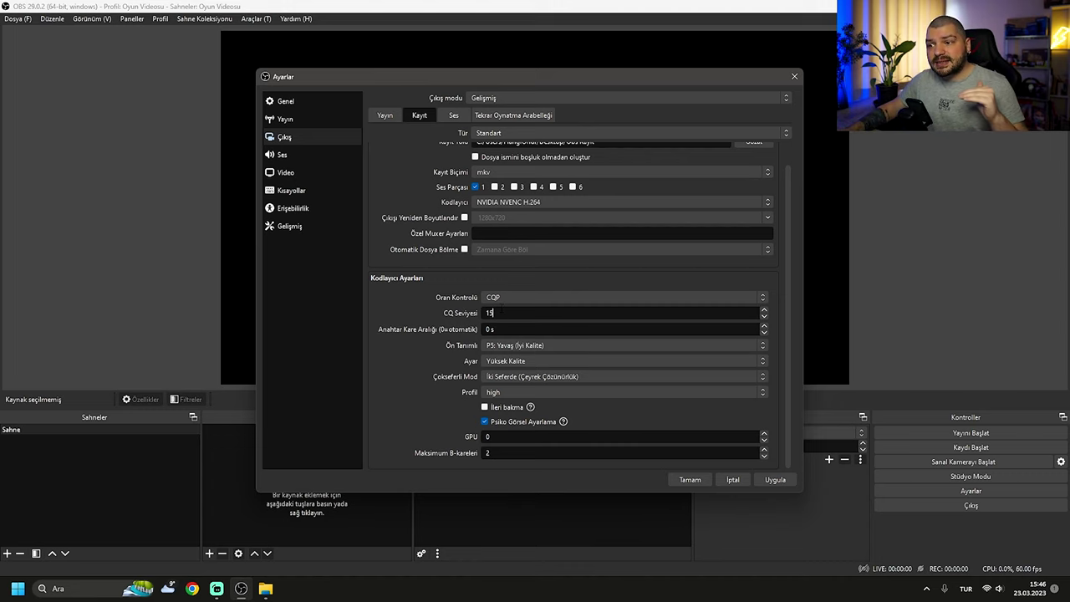
text(20)
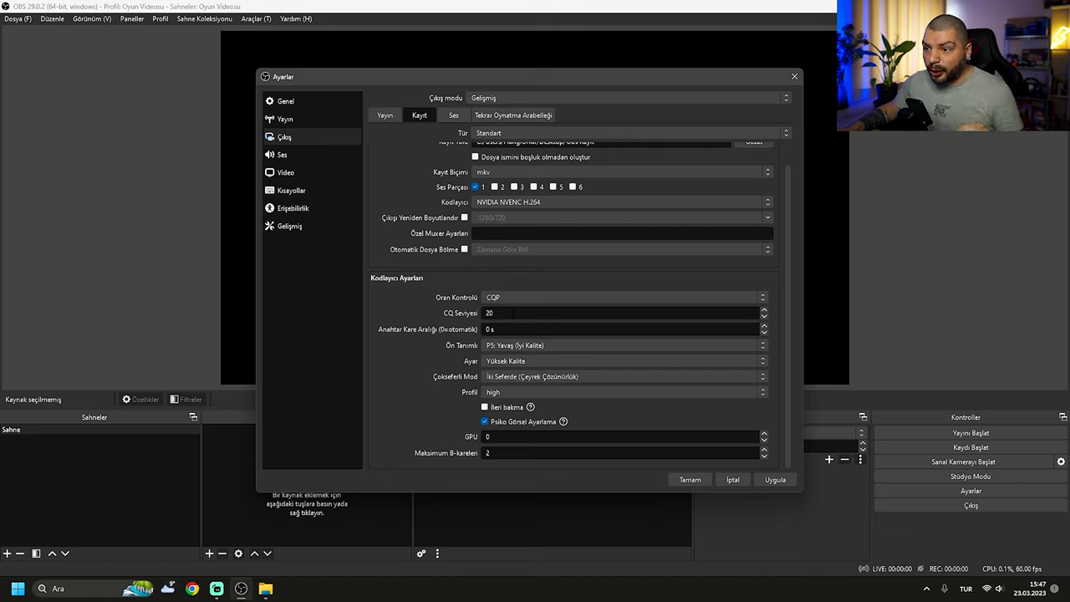
Set the recording encoder's keyframe interval to 2 s and choose the preset "P5: Yavaş (İyi Kalite)"
double_click(489, 328)
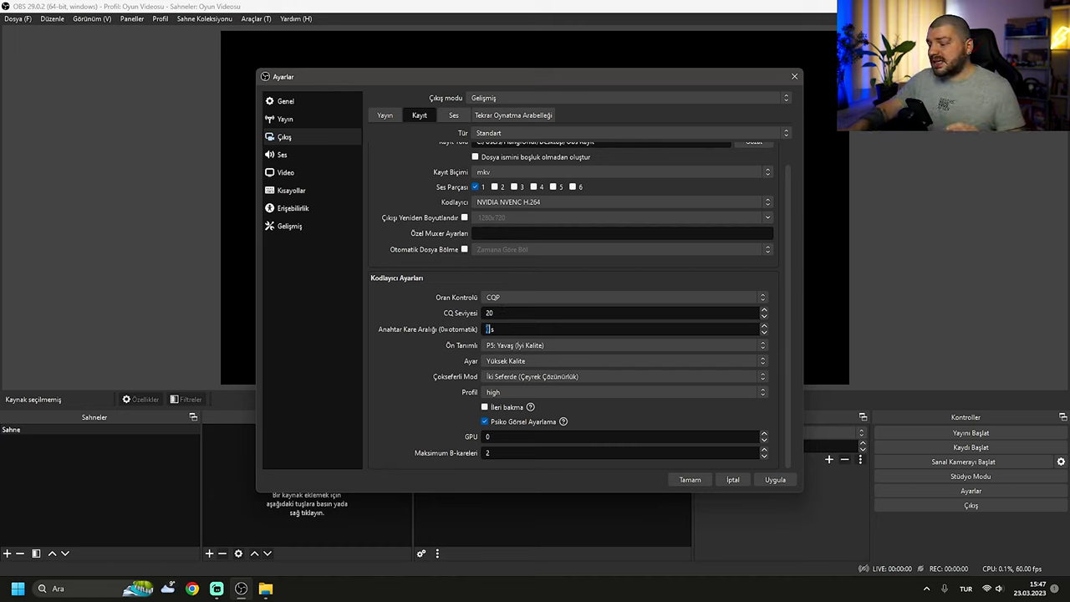
text(2)
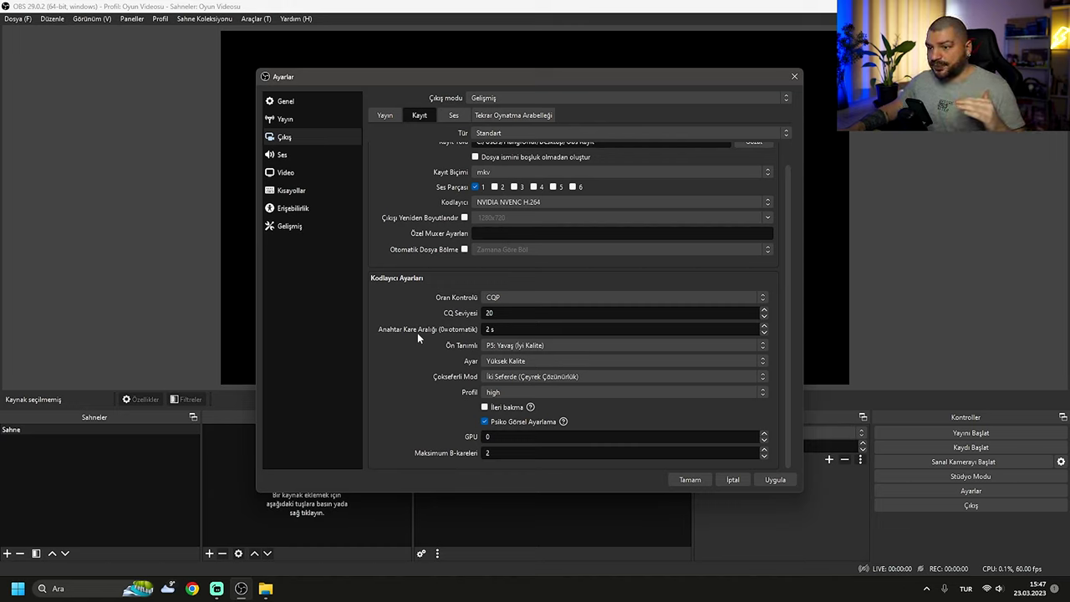
click(504, 345)
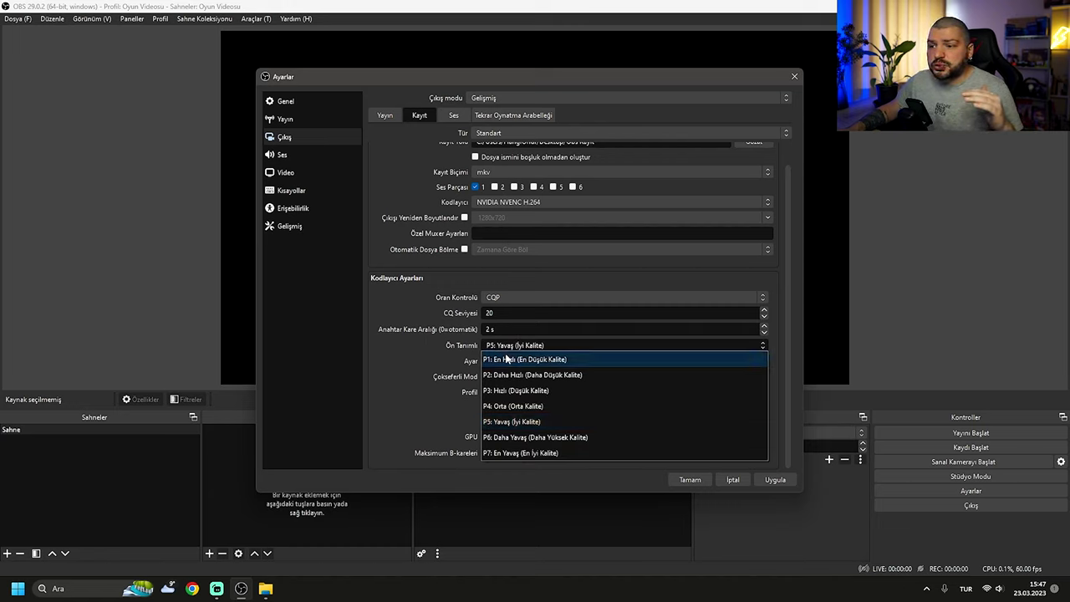
click(551, 422)
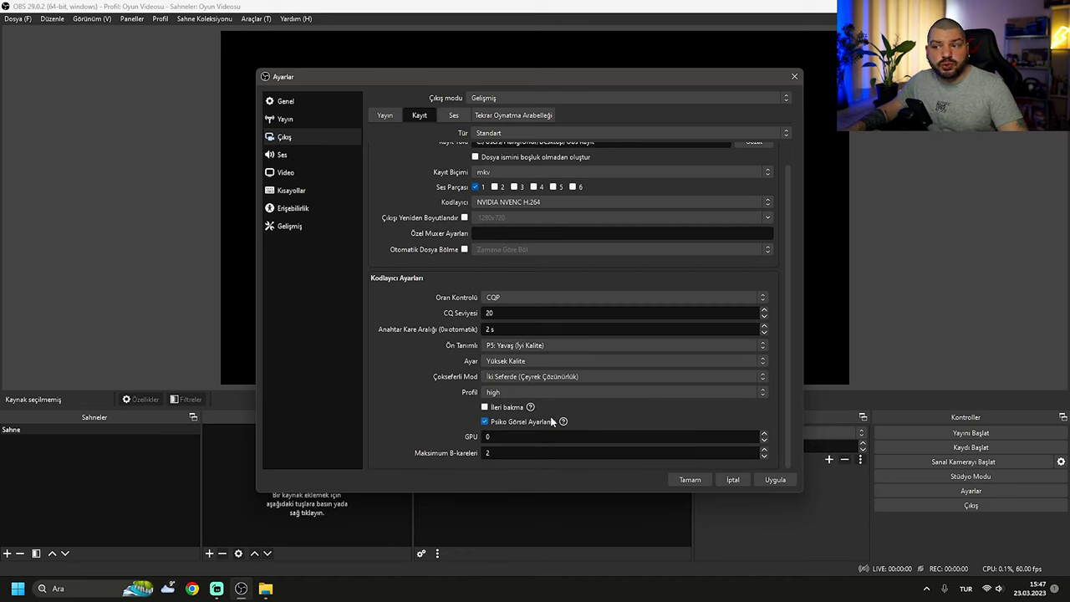
click(520, 346)
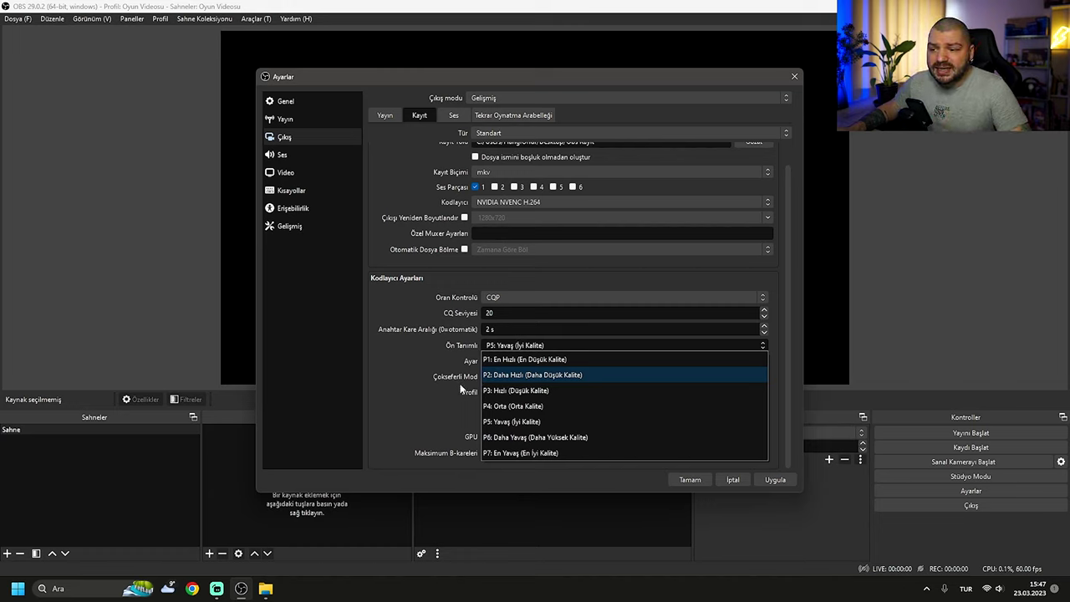
click(498, 423)
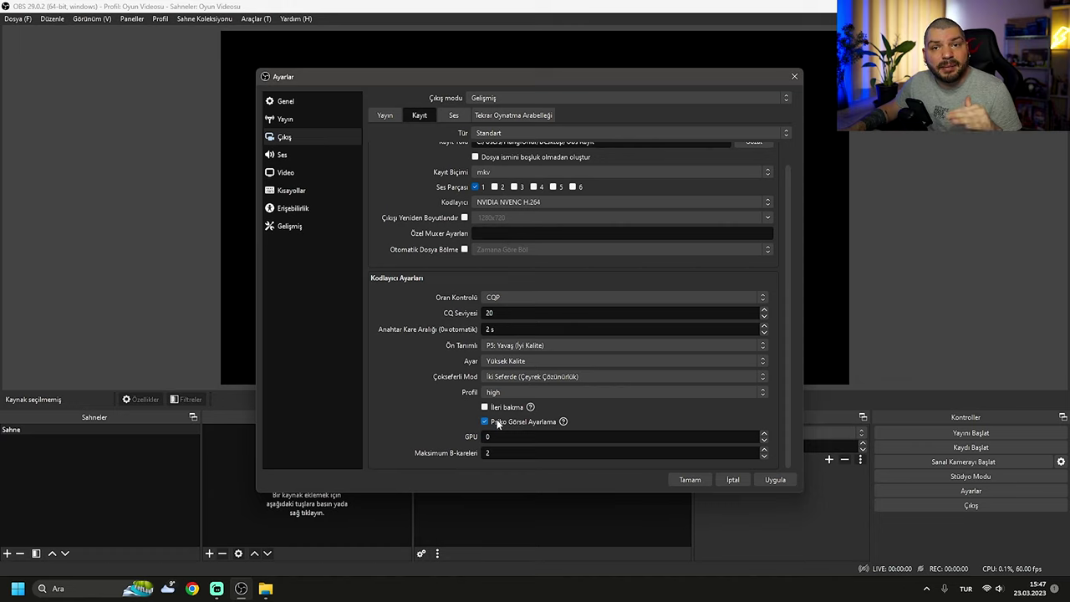
Set the recording encoder's tuning to "Yüksek Kalite" and its multipass mode to "Tek Seferde"
click(504, 364)
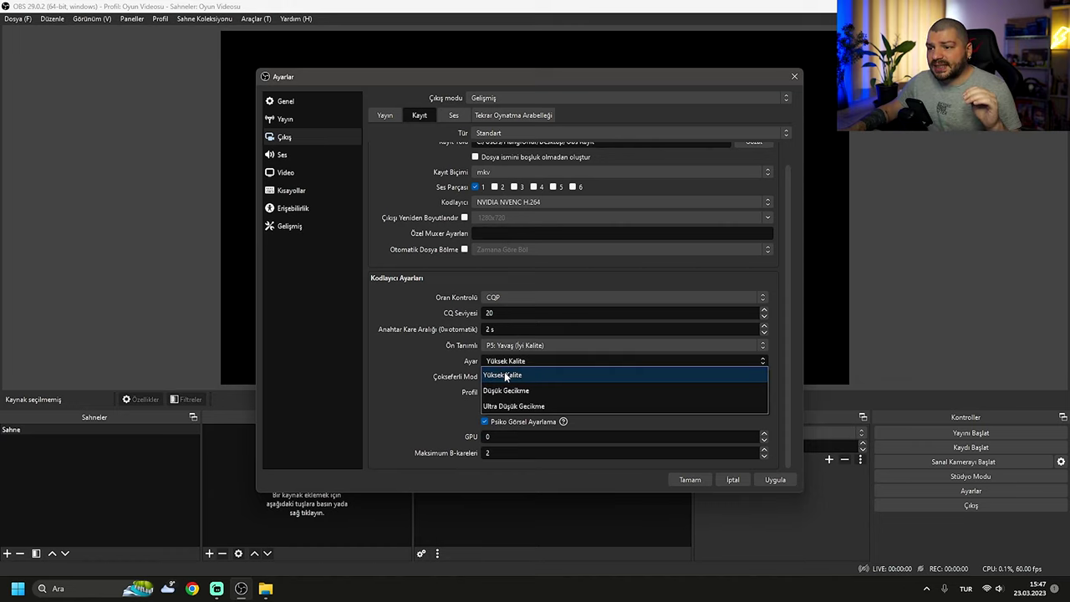
click(506, 374)
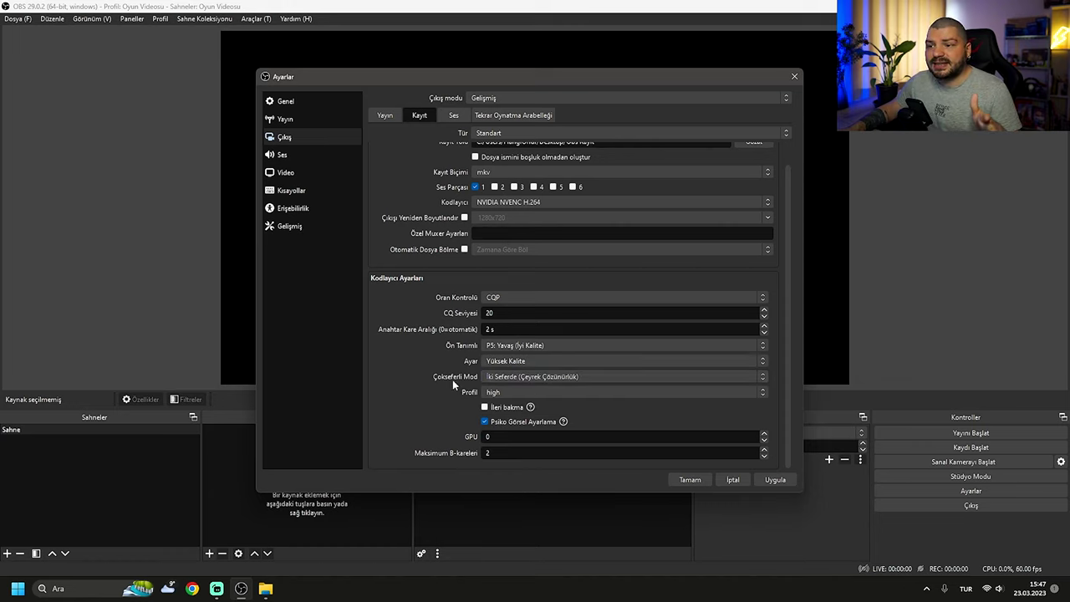
click(533, 378)
click(511, 391)
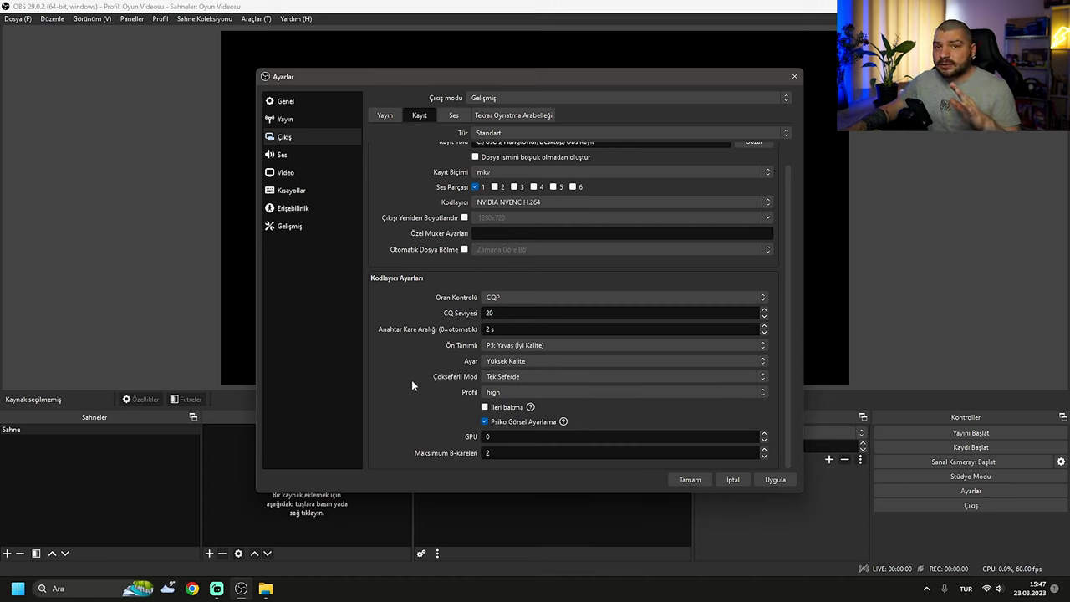
click(502, 377)
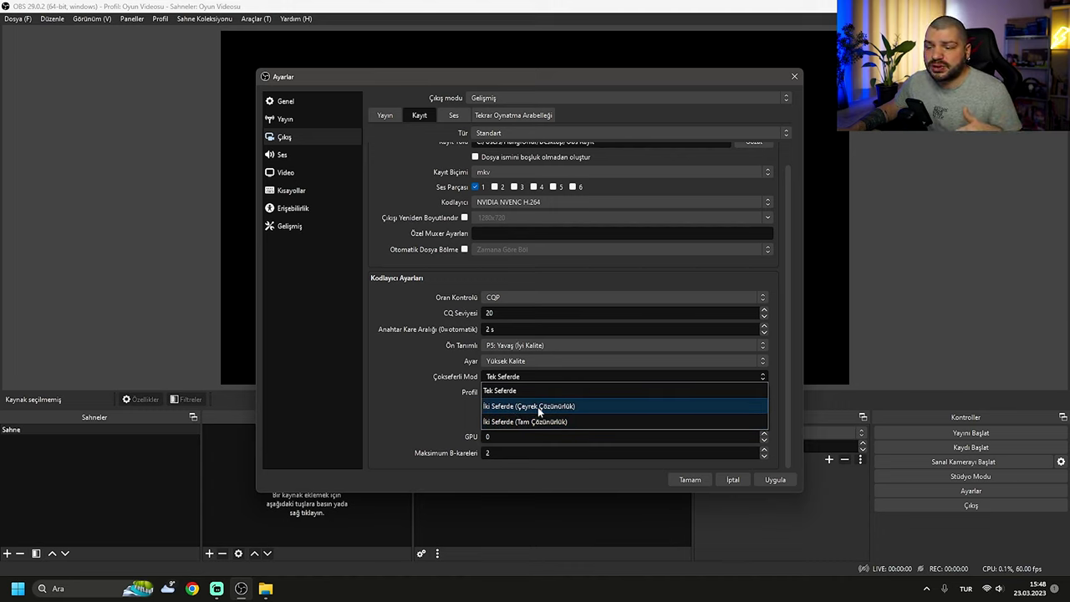
click(496, 391)
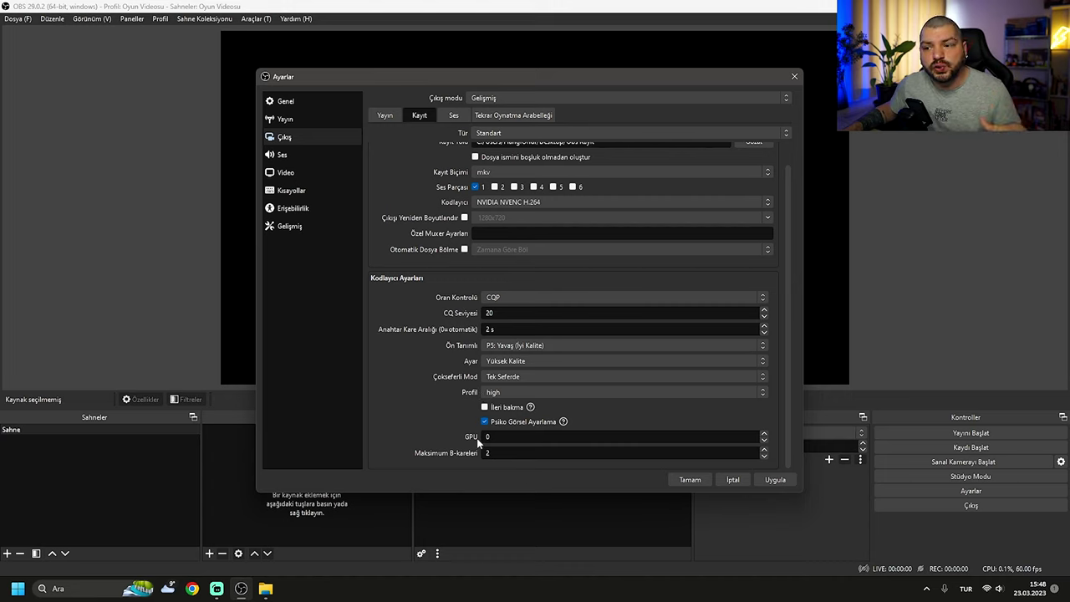
Try turning off "Psiko Görsel Ayarlama", turn it back on, and look through the encoder preset options
mouse_move(485, 424)
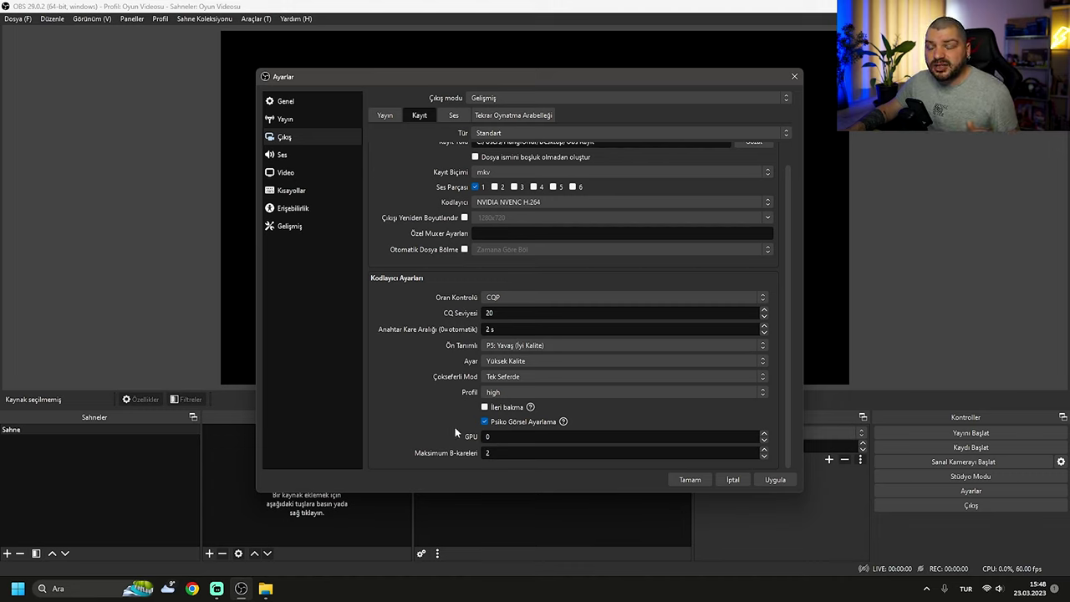
mouse_move(513, 408)
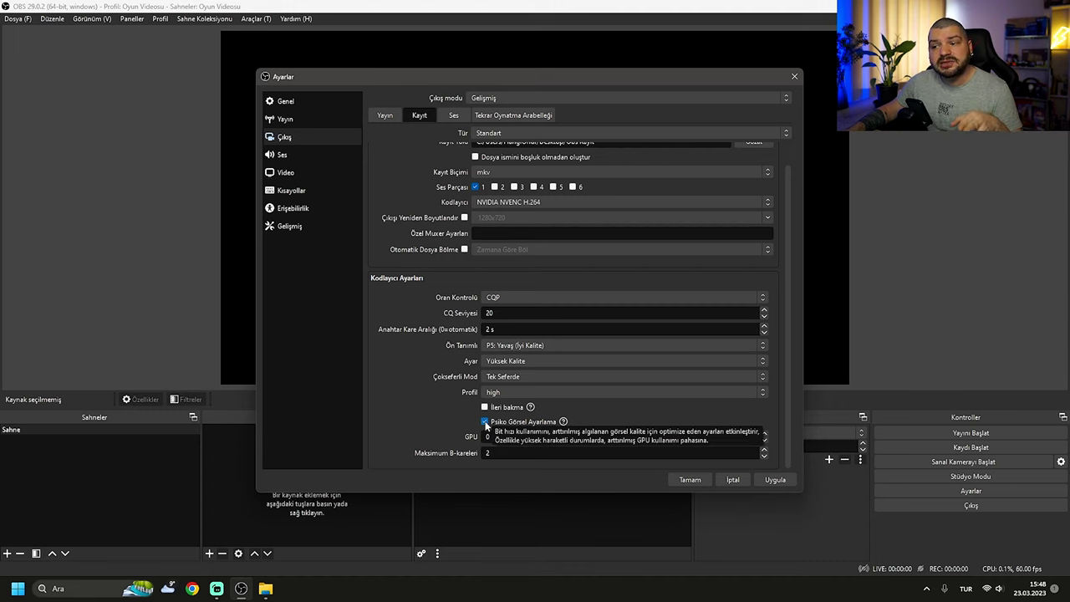
click(484, 422)
click(484, 422)
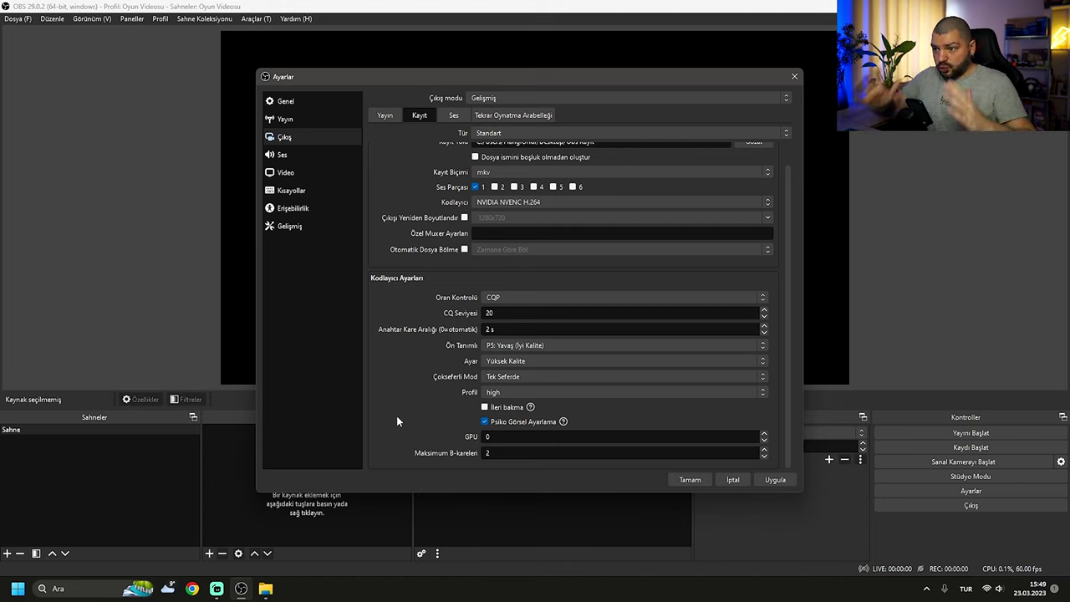
click(510, 345)
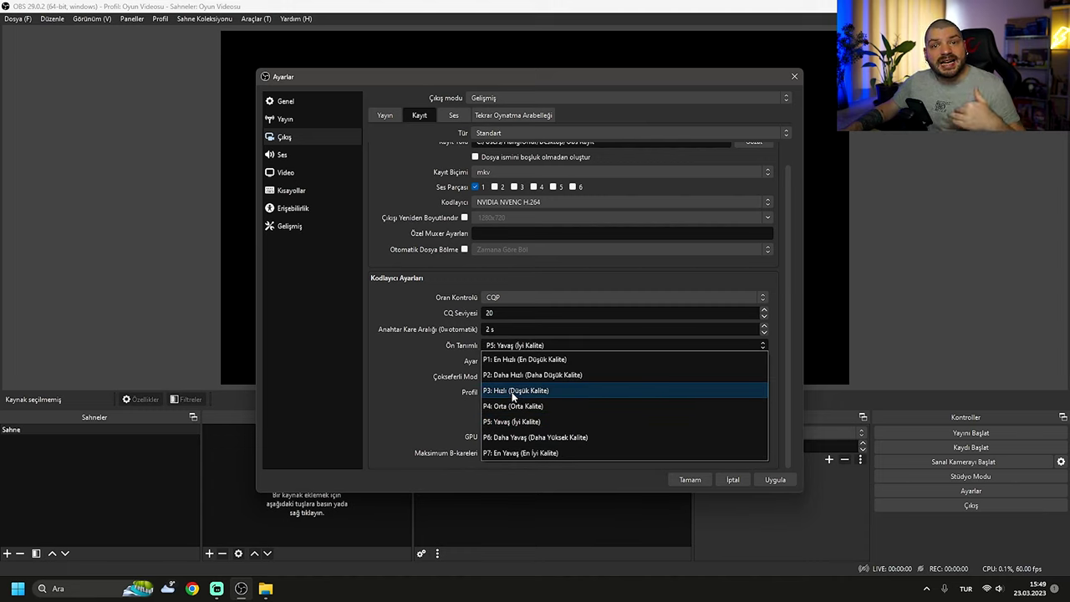
click(408, 338)
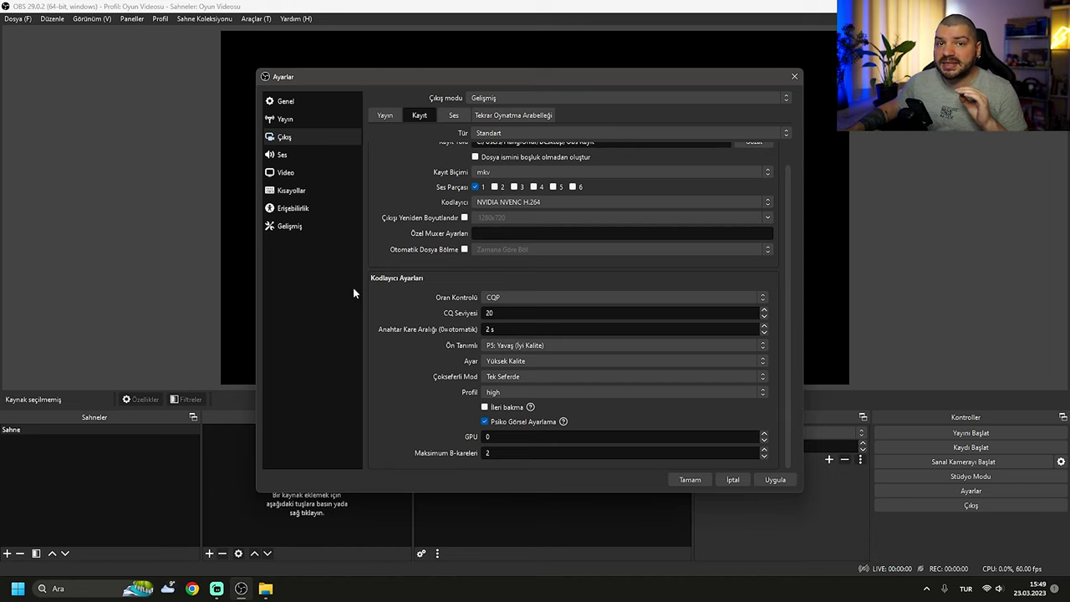
Try a common FPS value of 30 in the video settings and reopen the frame rate choices
click(286, 172)
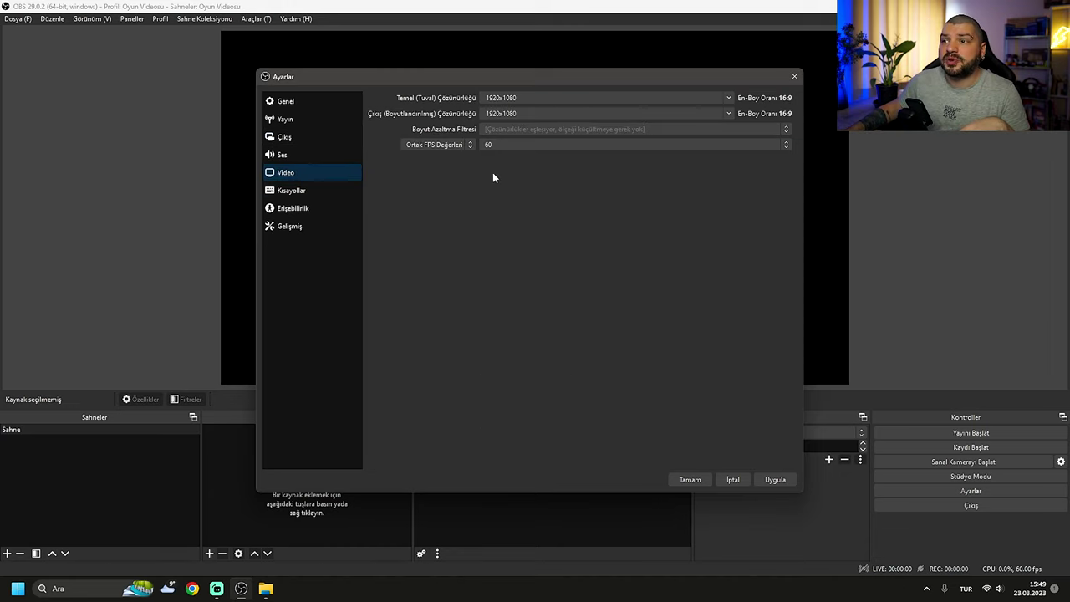
click(498, 146)
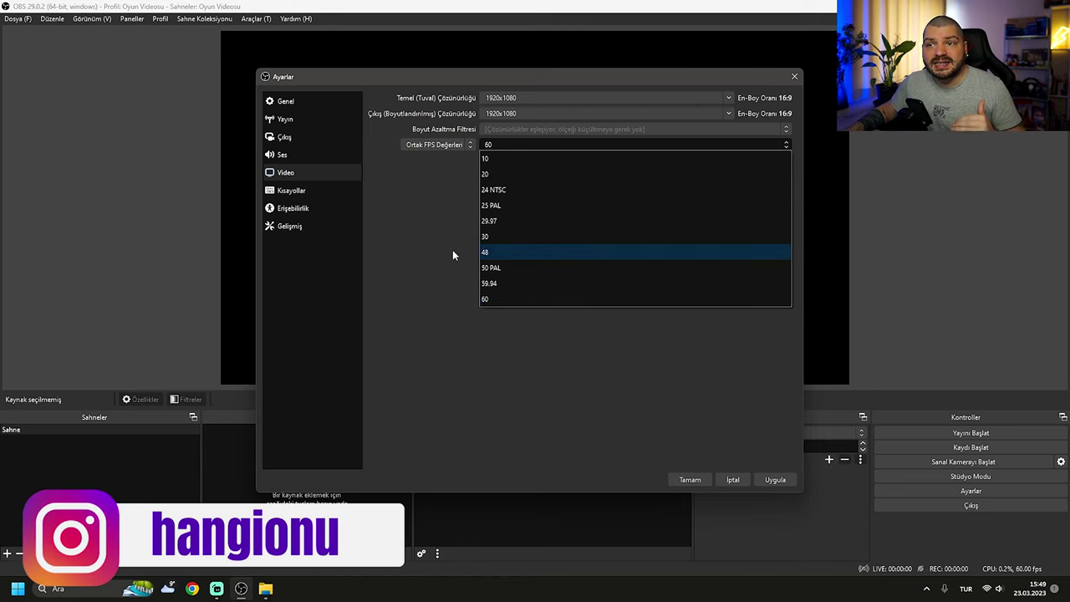
click(334, 155)
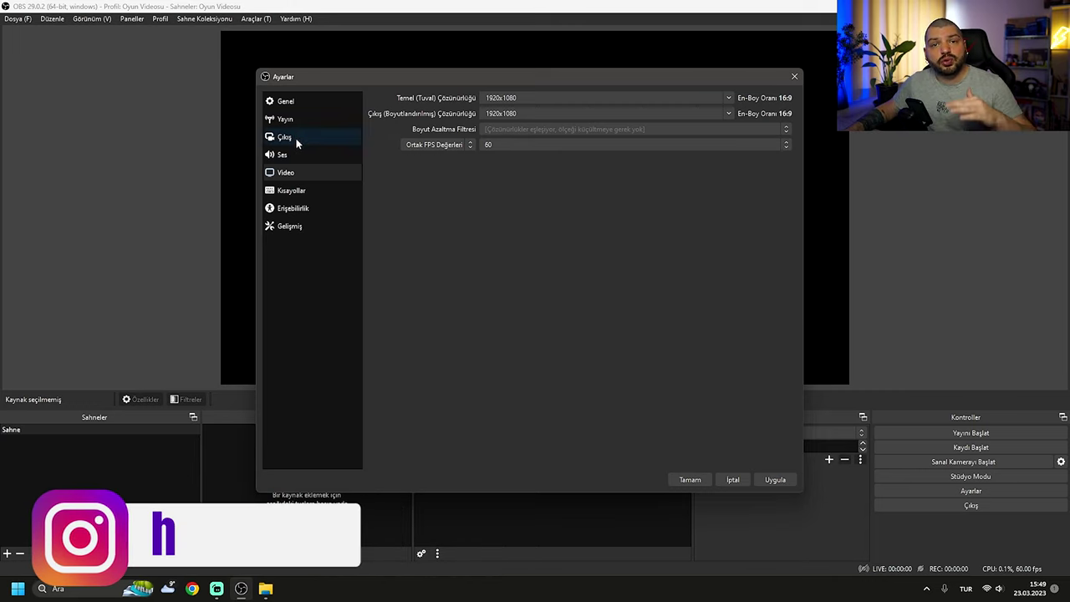
click(515, 149)
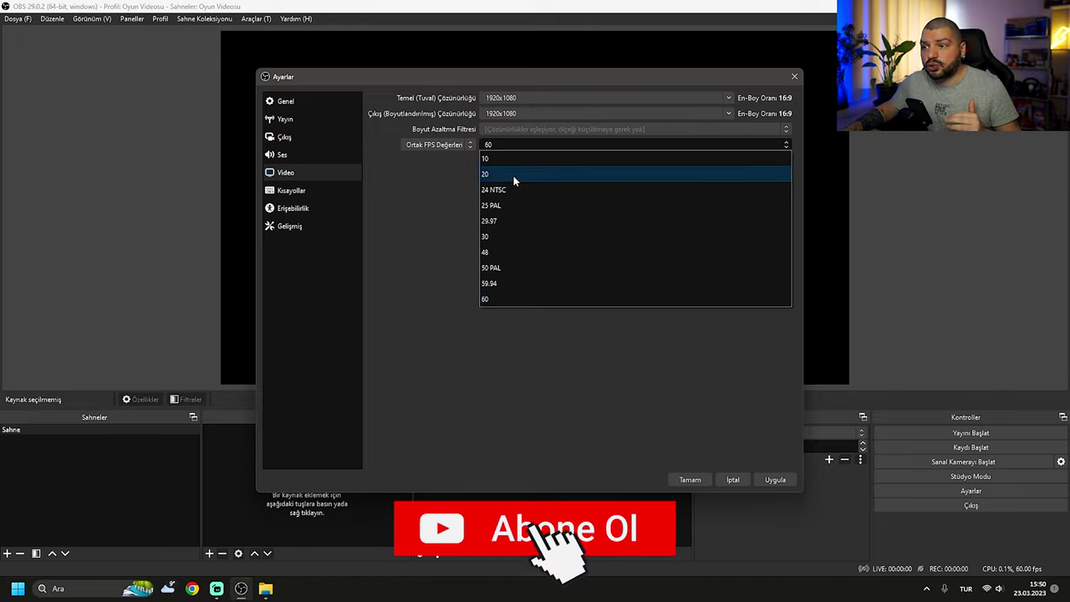
click(499, 236)
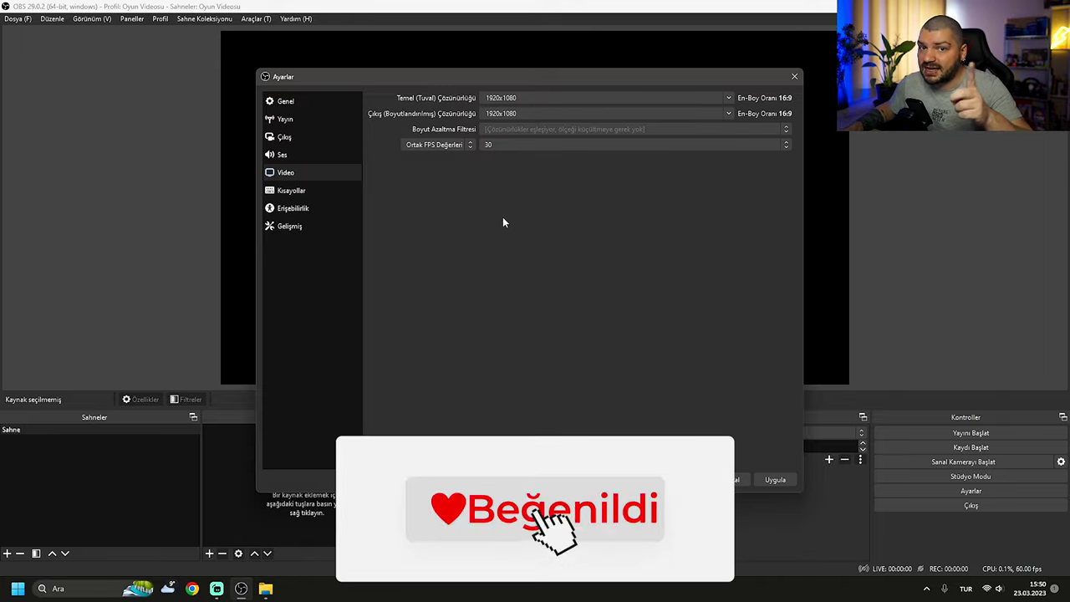
click(528, 148)
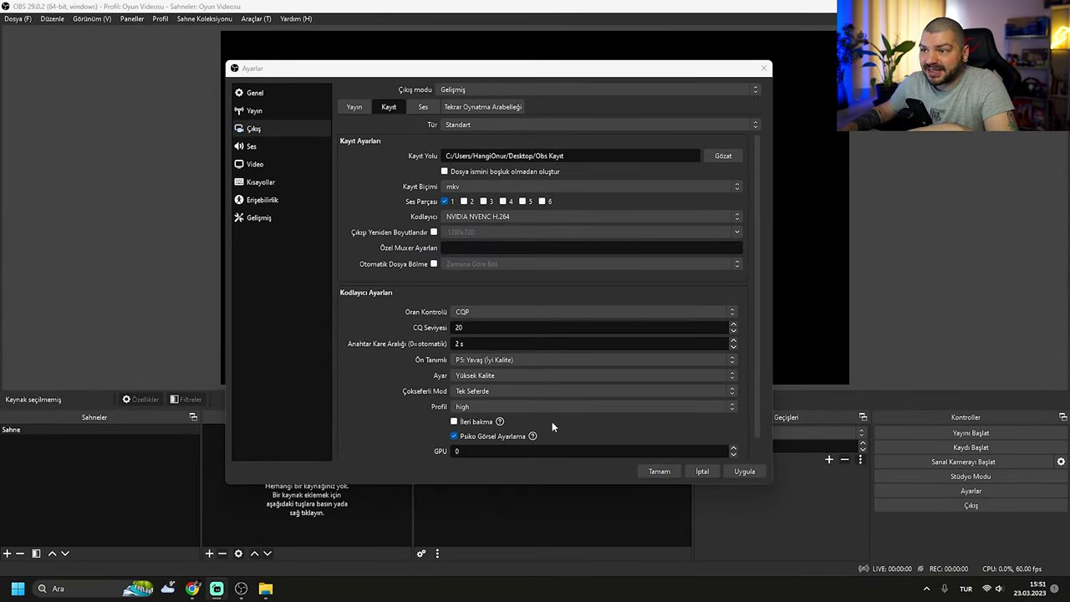
Change the encoder in the recording output settings to x264
click(461, 217)
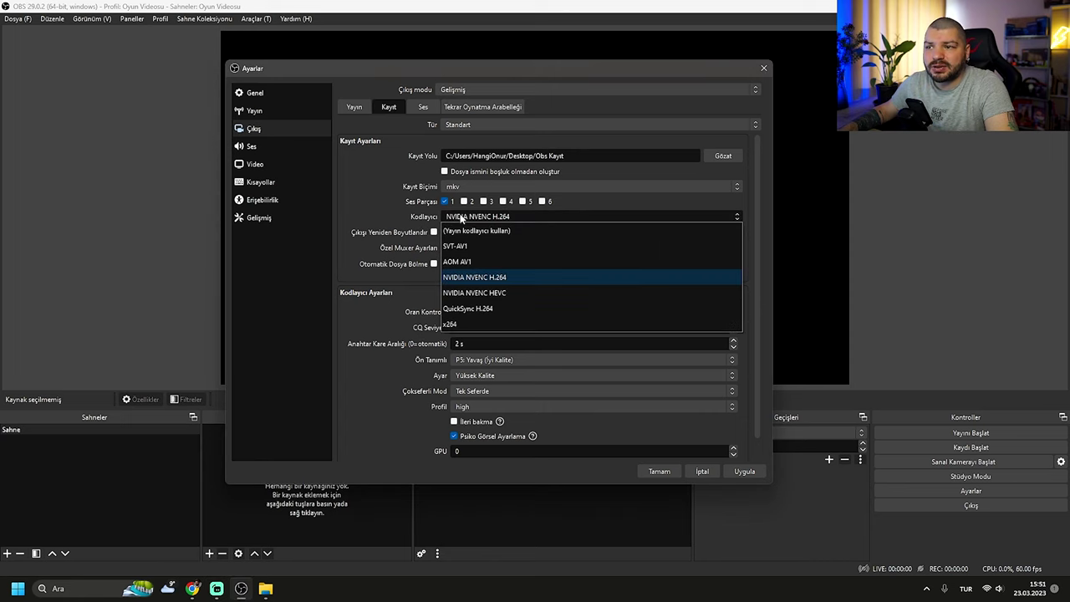
click(469, 324)
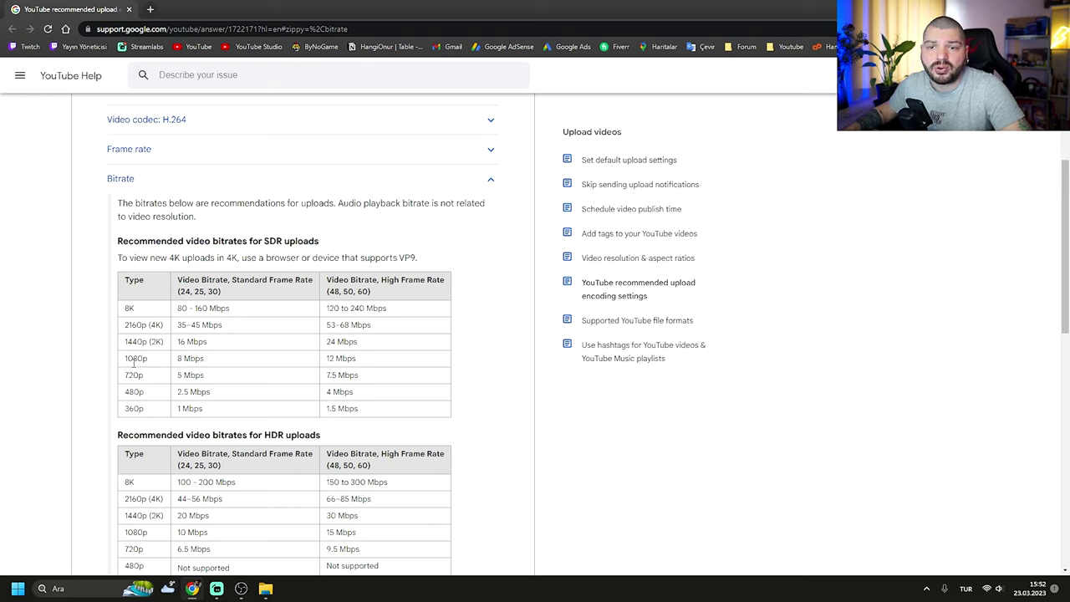
Examine YouTube's recommended SDR upload bitrates for 1080p at standard and high frame rates
drag(179, 294, 208, 292)
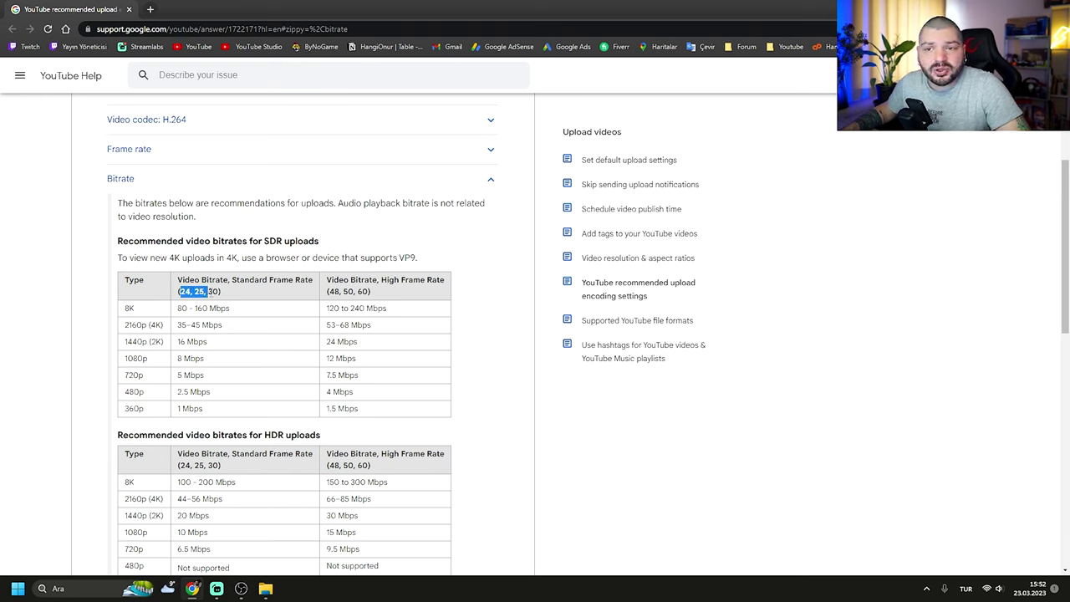
drag(177, 359, 226, 364)
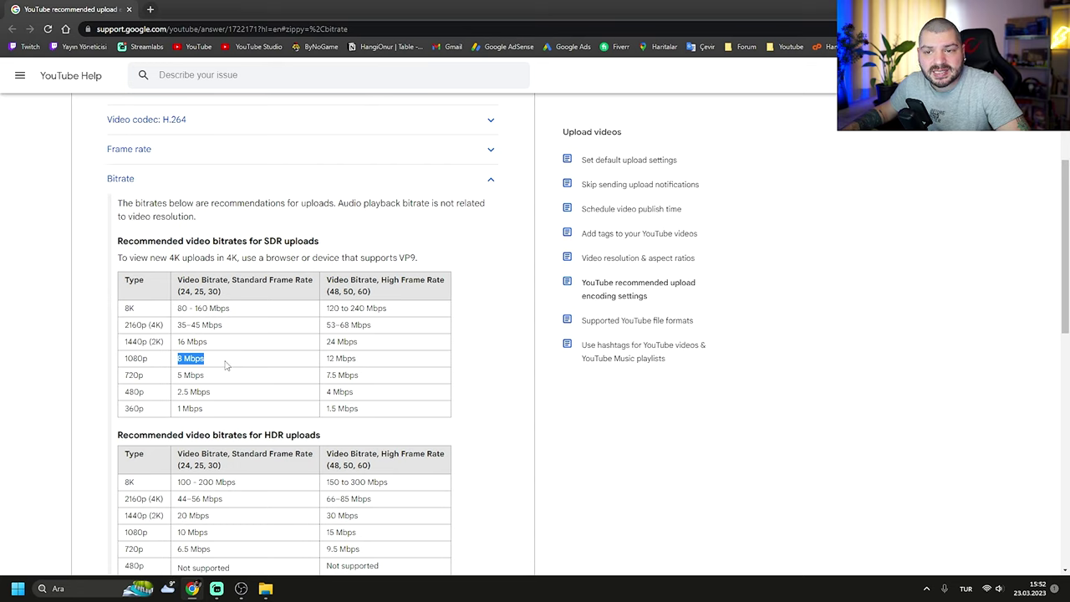
drag(326, 292, 371, 293)
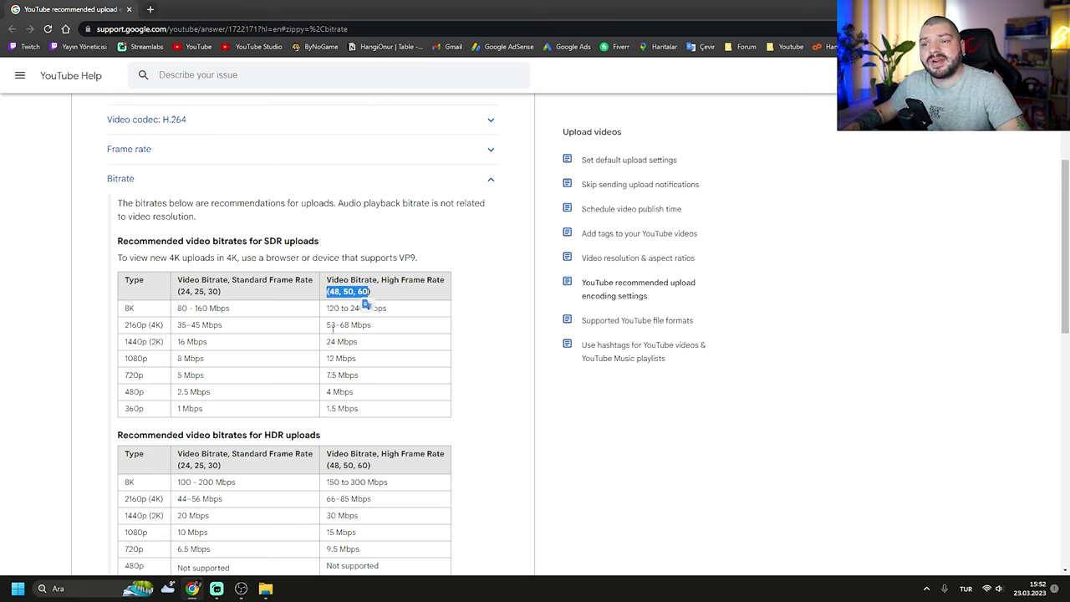
click(334, 294)
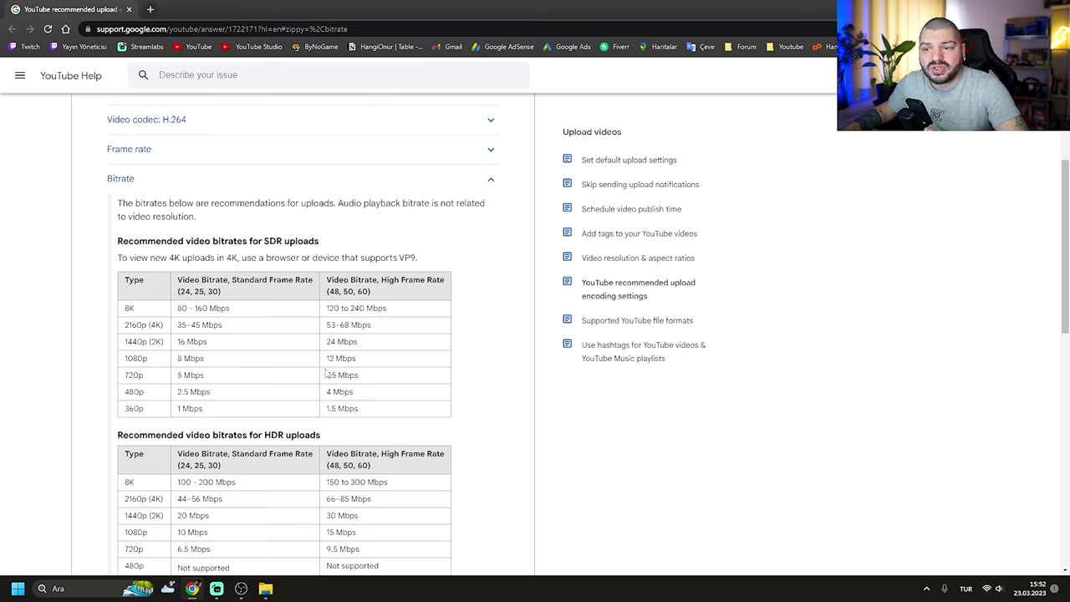
drag(326, 359, 360, 359)
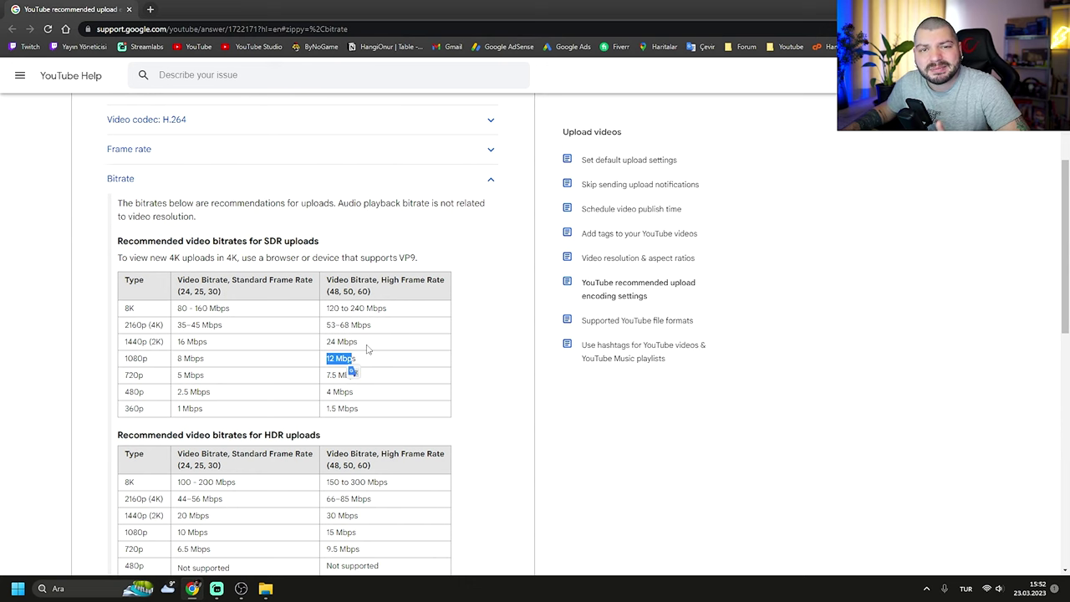
Switch back to OBS and set the x264 recording encoder's bitrate to 12000 Kbps
key(alt+Tab)
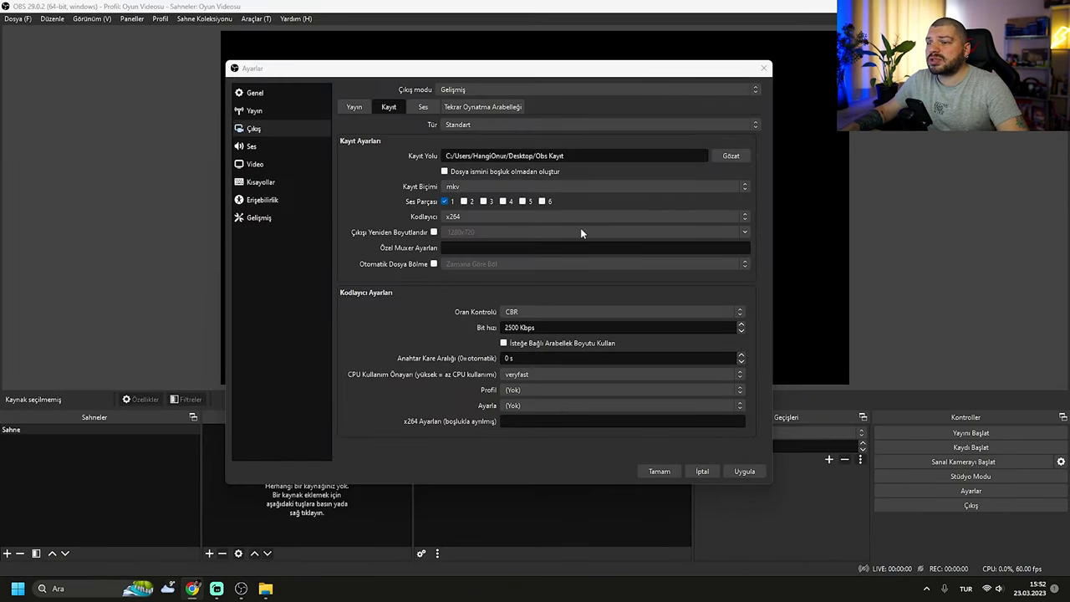
double_click(511, 327)
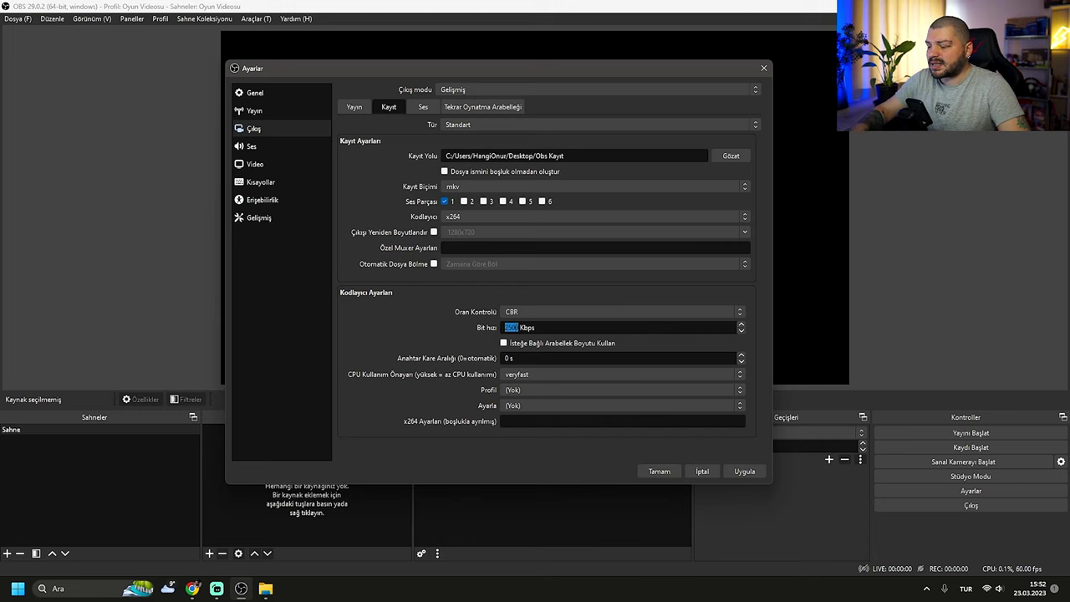
text(12000)
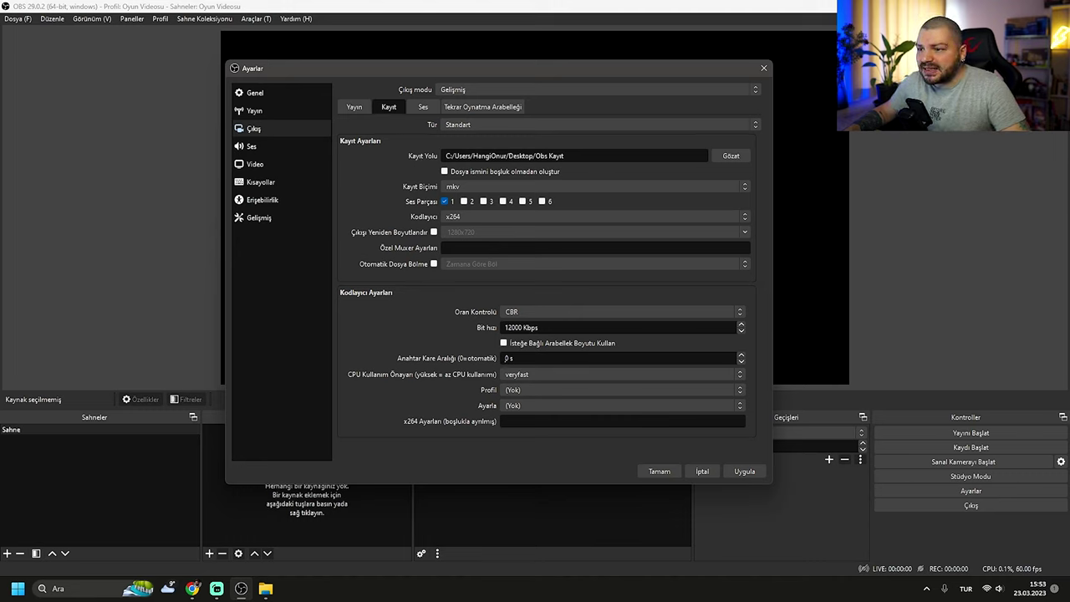
Set the x264 keyframe interval to 2 s and choose the CPU usage preset "veryfast"
double_click(507, 358)
text(2)
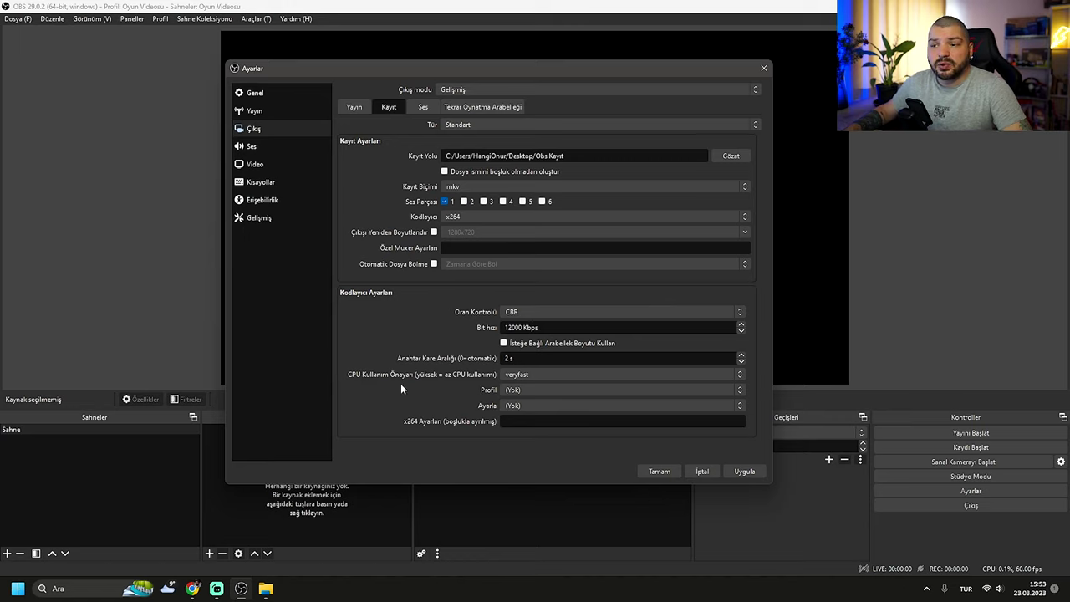
click(522, 375)
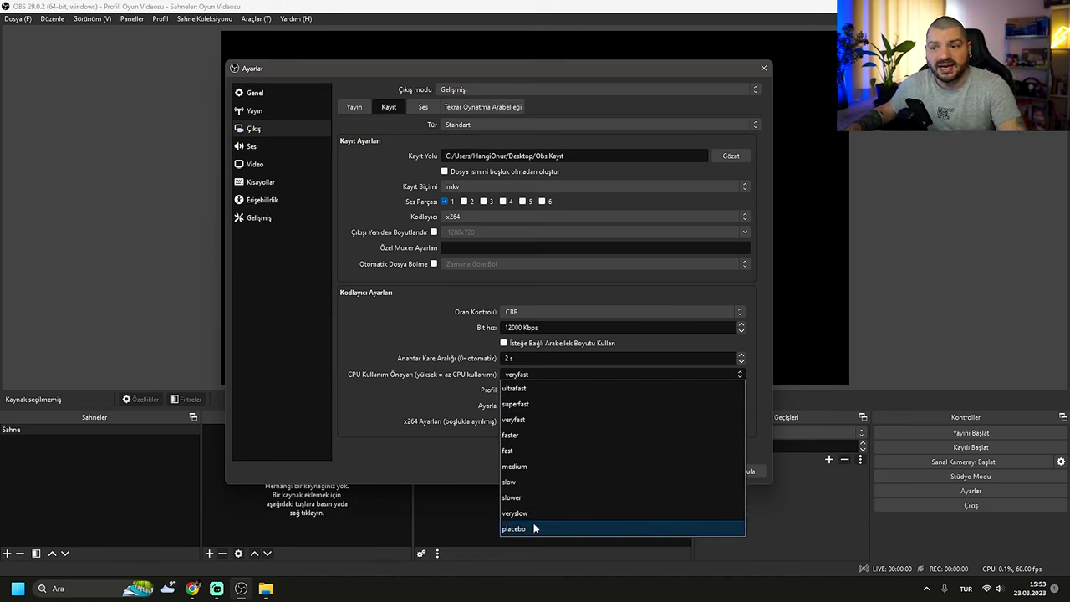
click(531, 421)
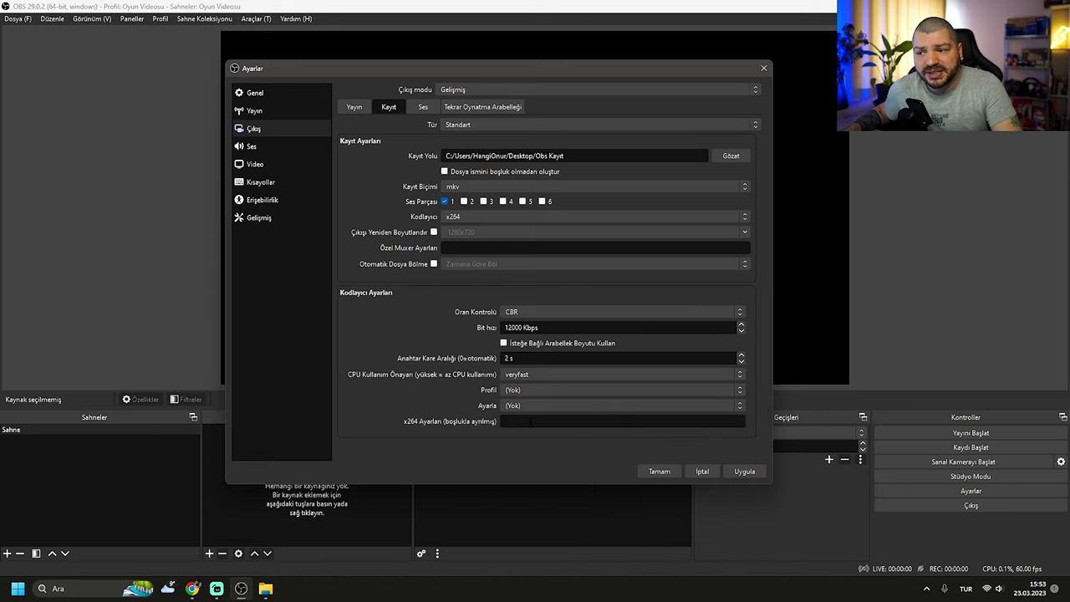
Set the x264 recording encoder's profile to "high", then apply the output settings and close the settings window
click(526, 374)
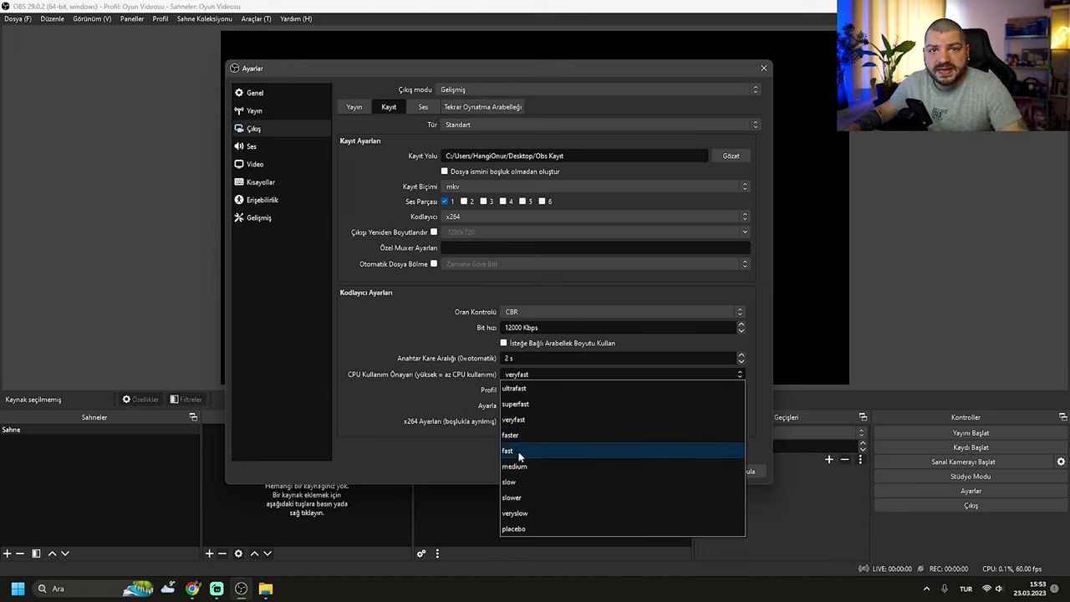
click(433, 386)
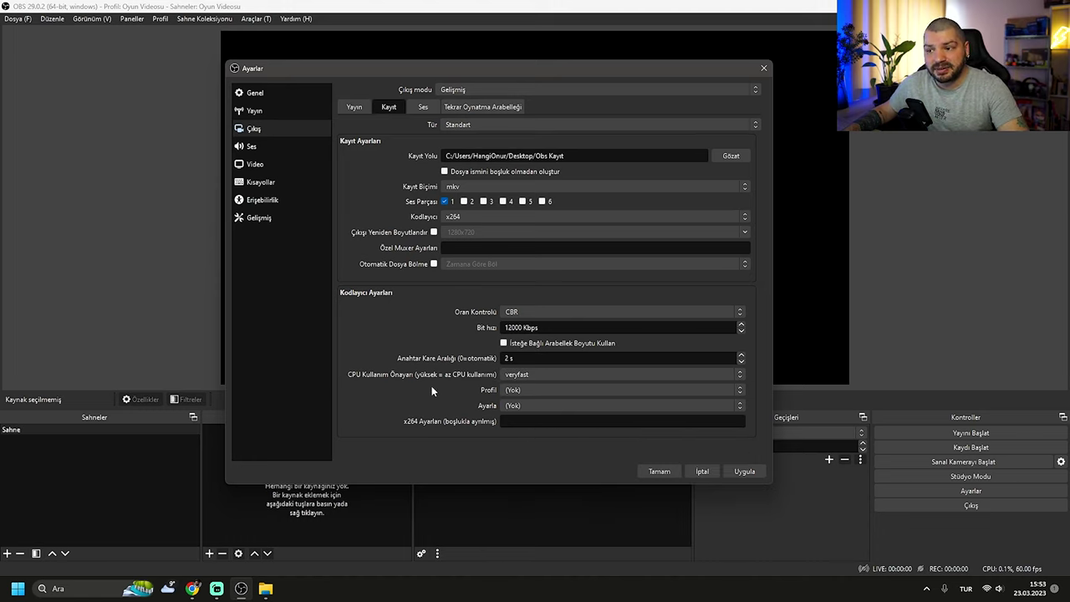
click(508, 393)
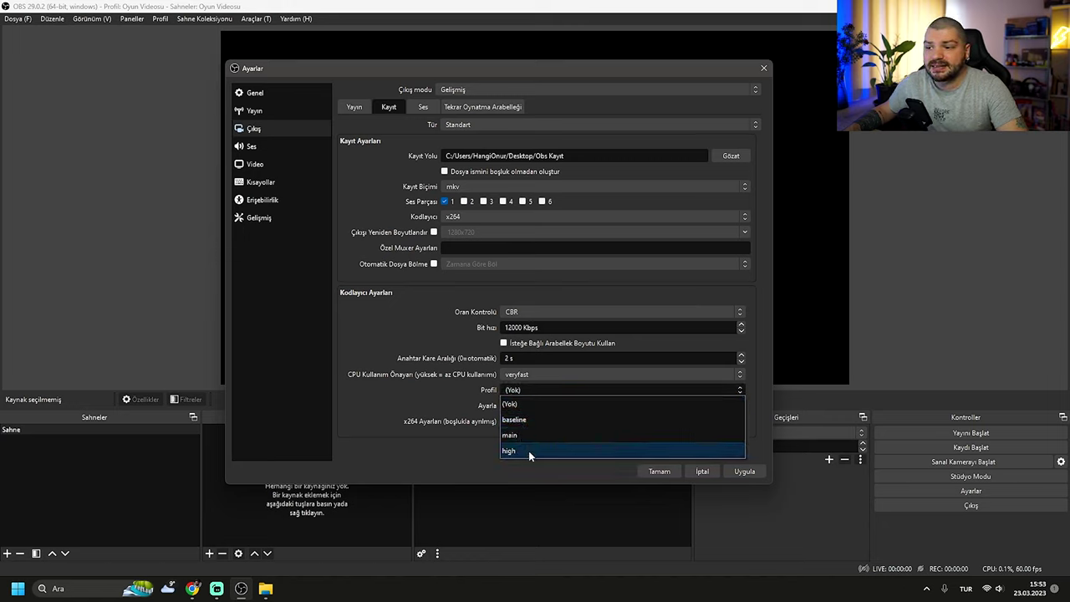
click(527, 451)
click(520, 405)
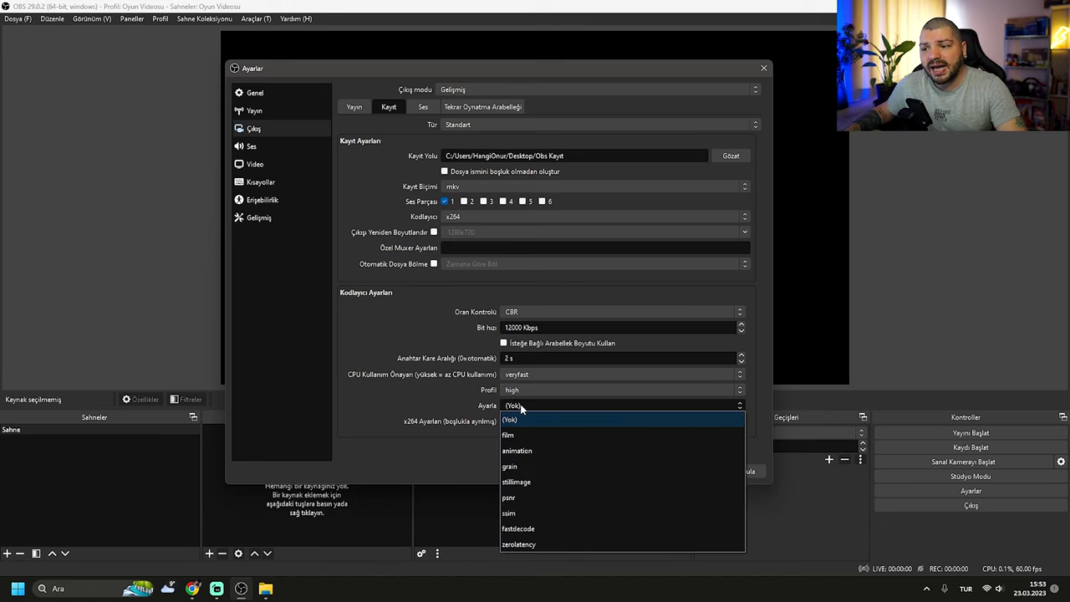
click(455, 420)
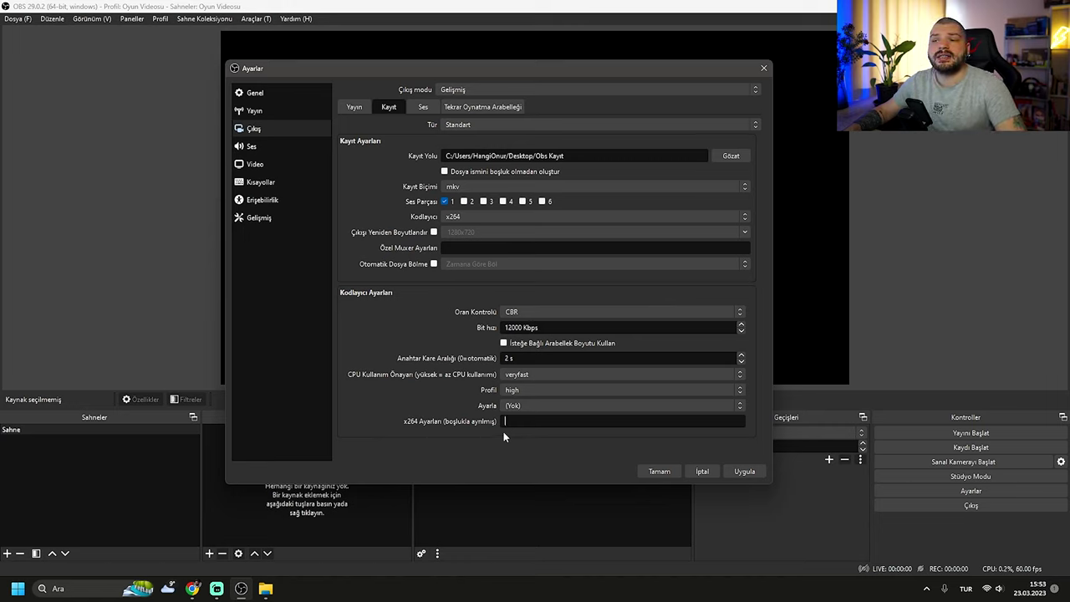
click(744, 471)
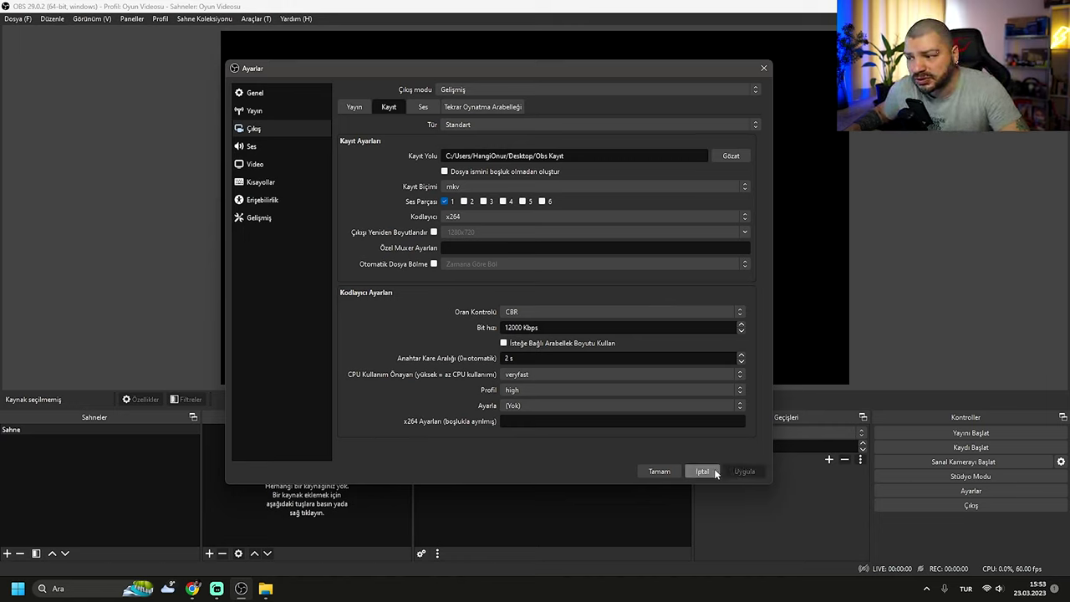
click(654, 471)
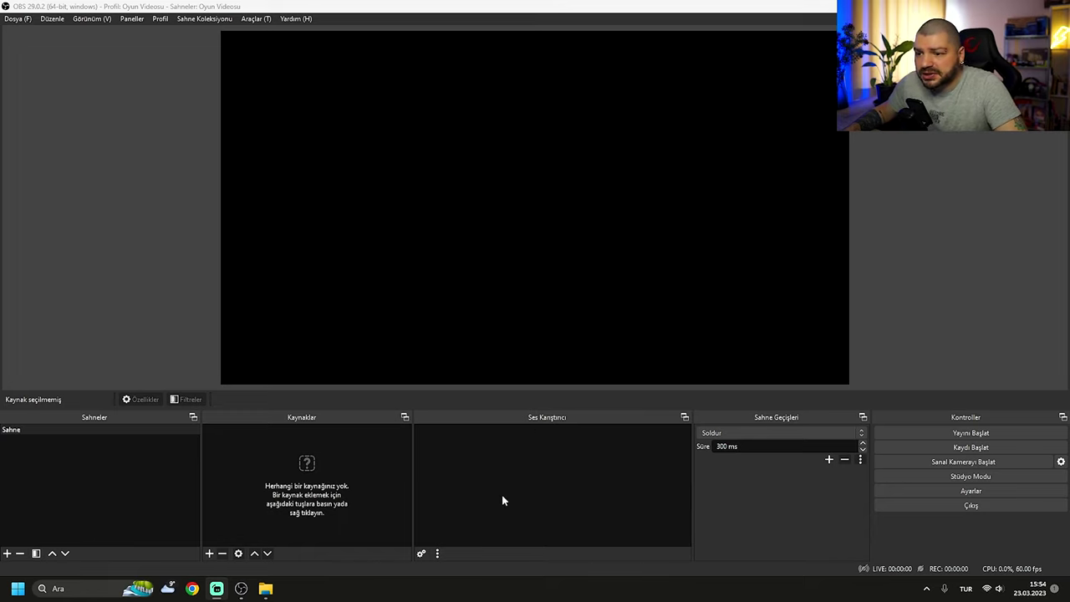
In the audio settings, set the first desktop audio device to "Headphones (2- Elgato Wave:3)"
click(994, 498)
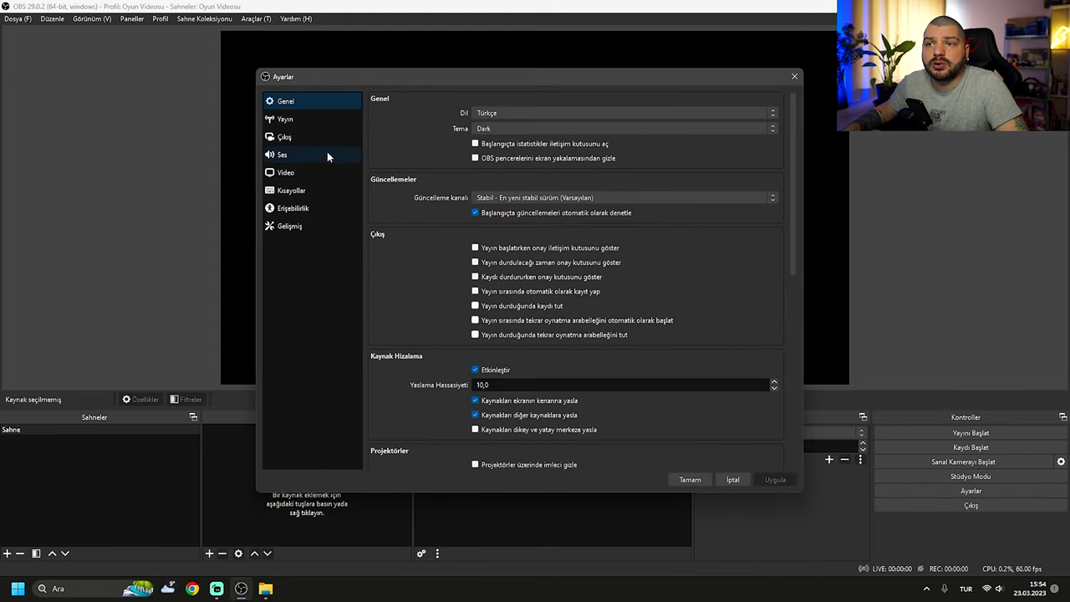
click(315, 159)
click(489, 166)
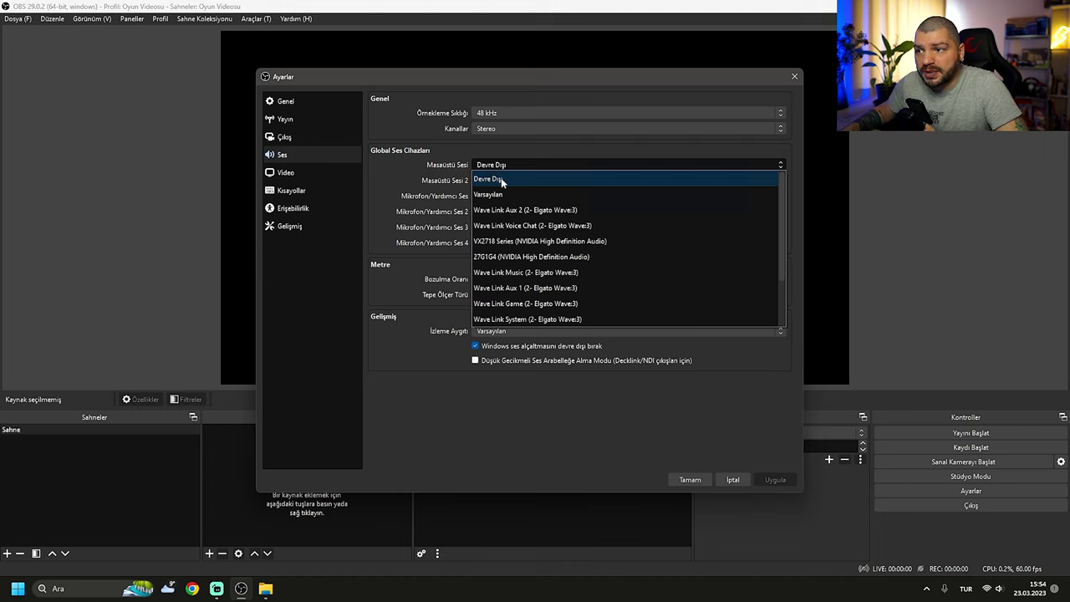
scroll(543, 242, down, 2)
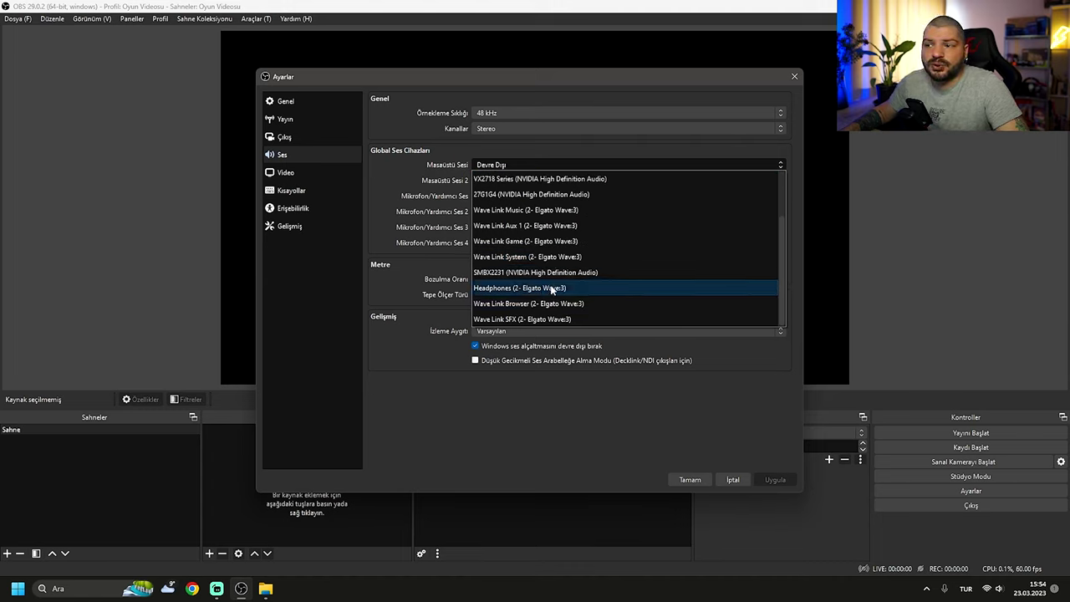
click(563, 289)
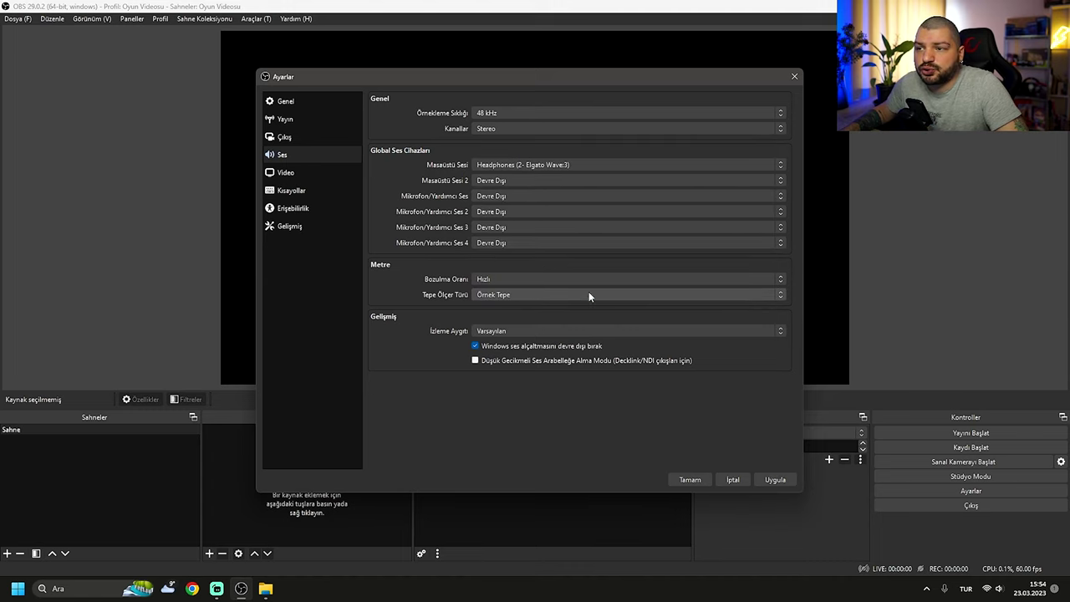
Save "Mic In (2- Elgato Wave:3)" as the first microphone device and lower the Mic/Aux mixer volume to about -18.6 dB
click(478, 196)
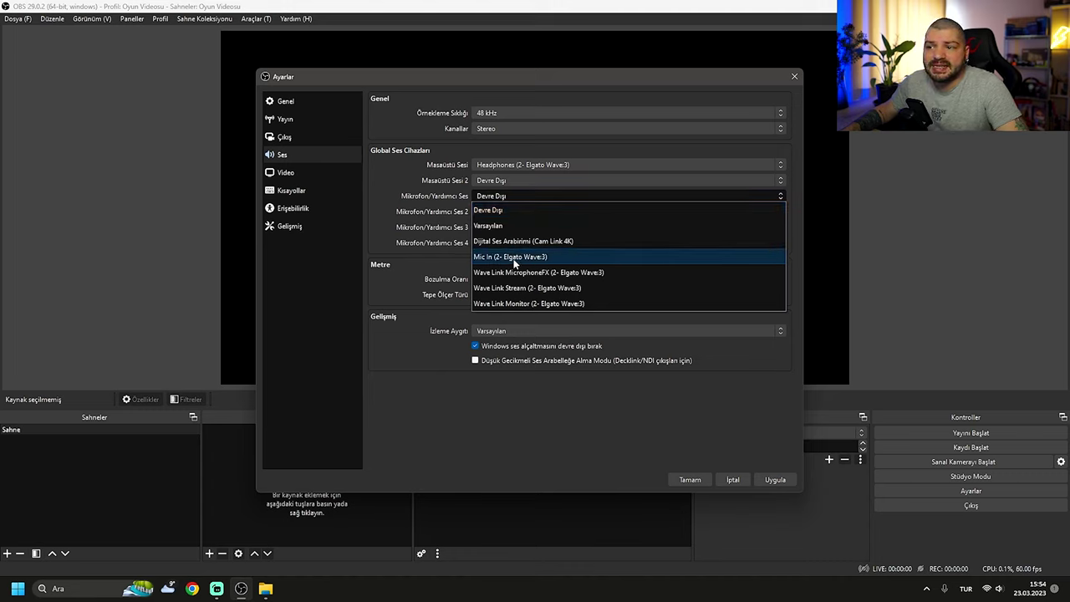
click(517, 258)
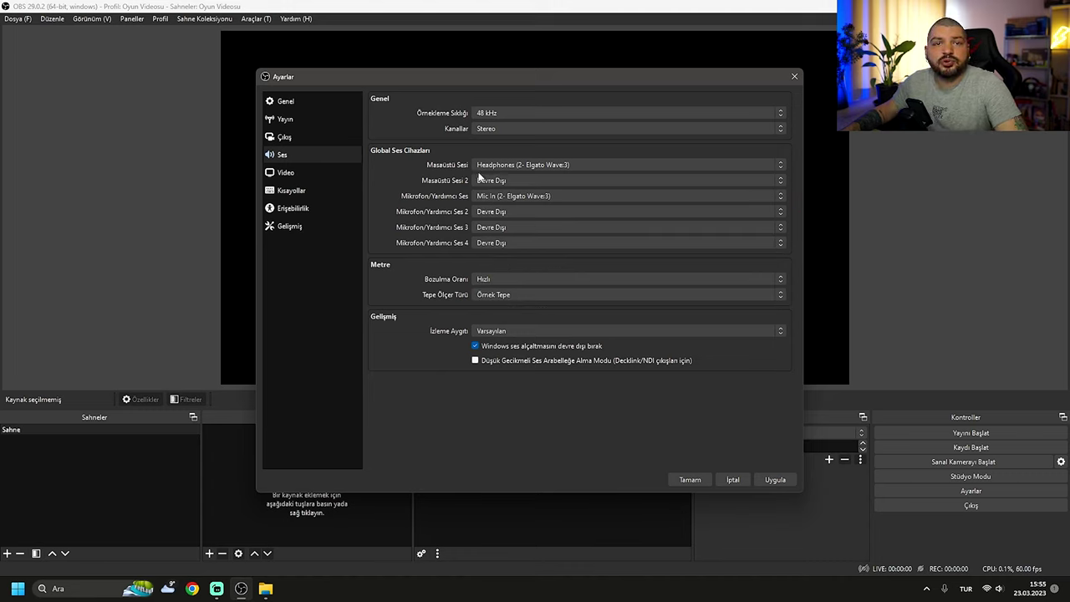
click(773, 480)
click(698, 480)
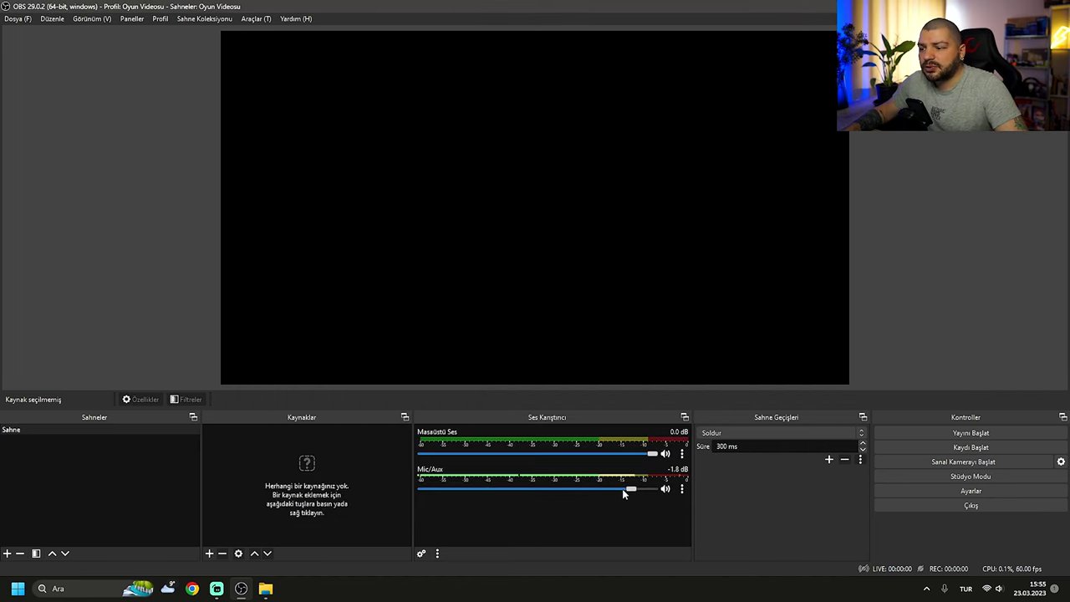
drag(622, 488, 539, 491)
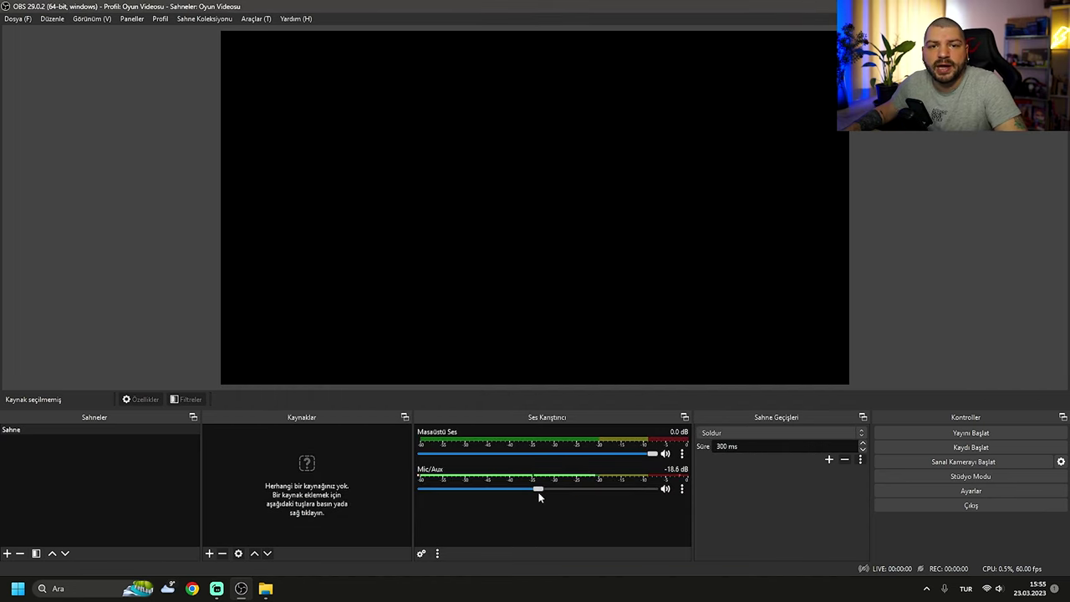
right_click(273, 453)
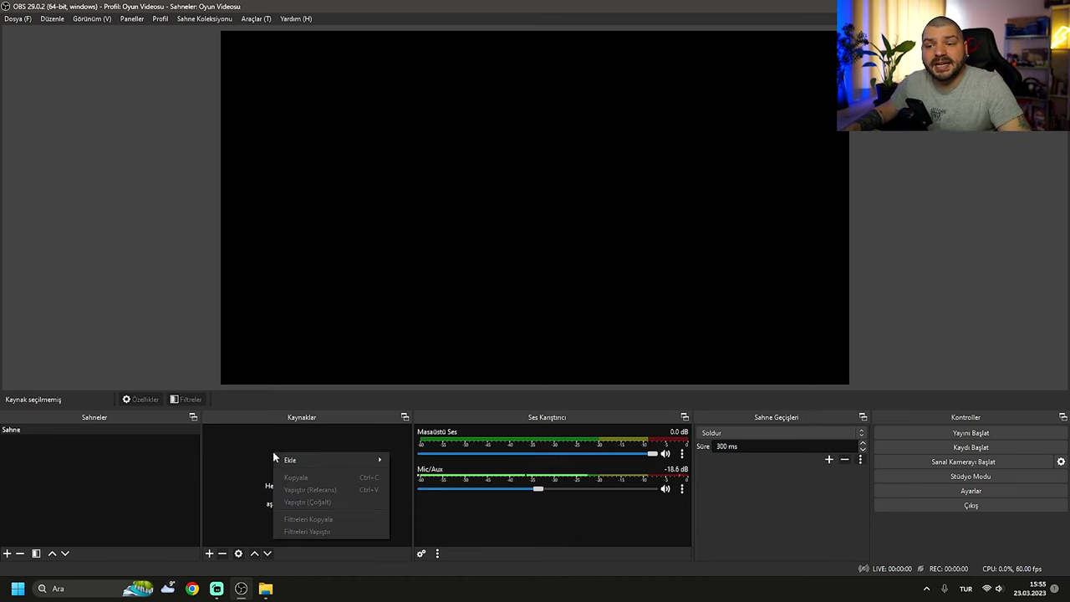
mouse_move(297, 462)
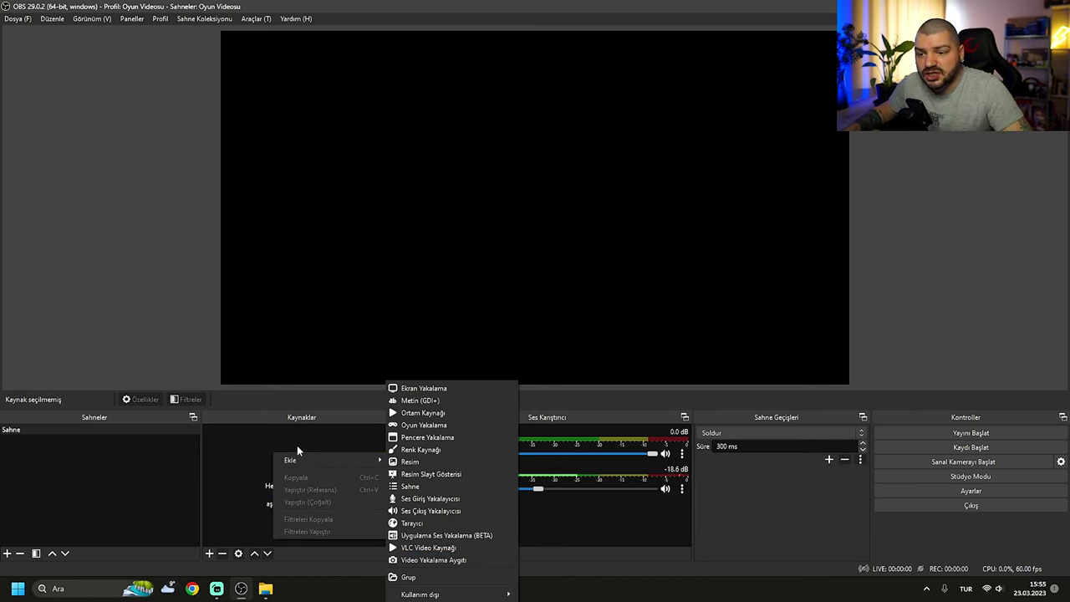
click(264, 447)
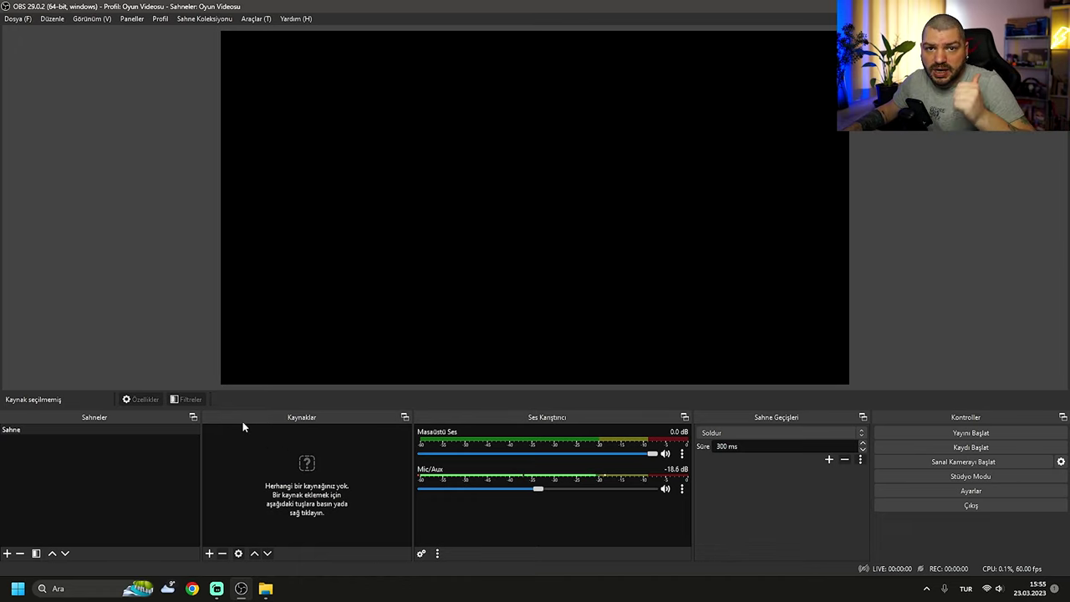
Open the list of source types that can be added to the scene "Sahne"
right_click(275, 464)
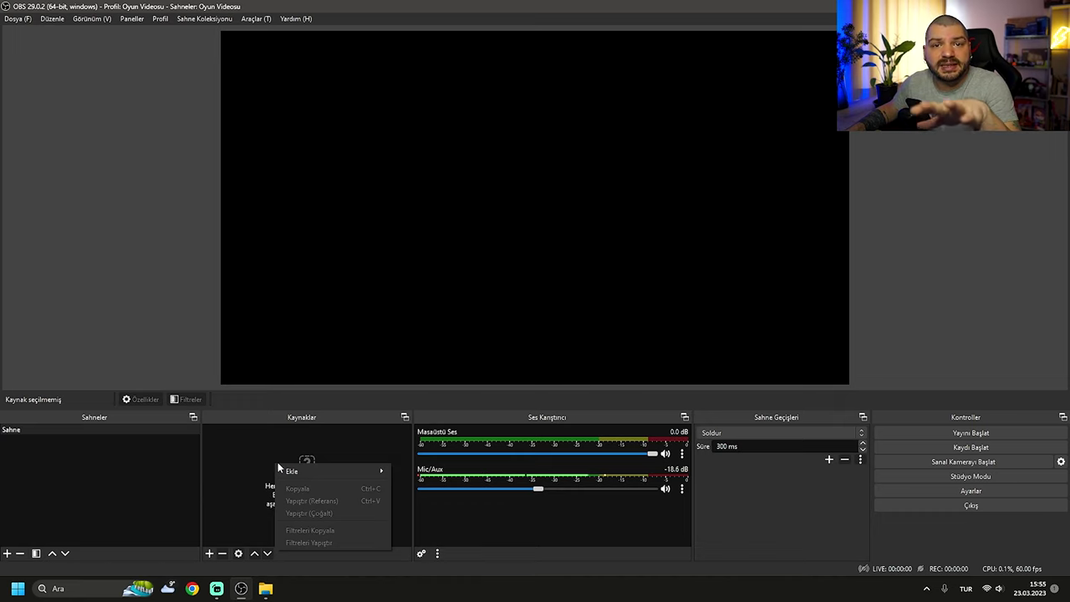
mouse_move(284, 472)
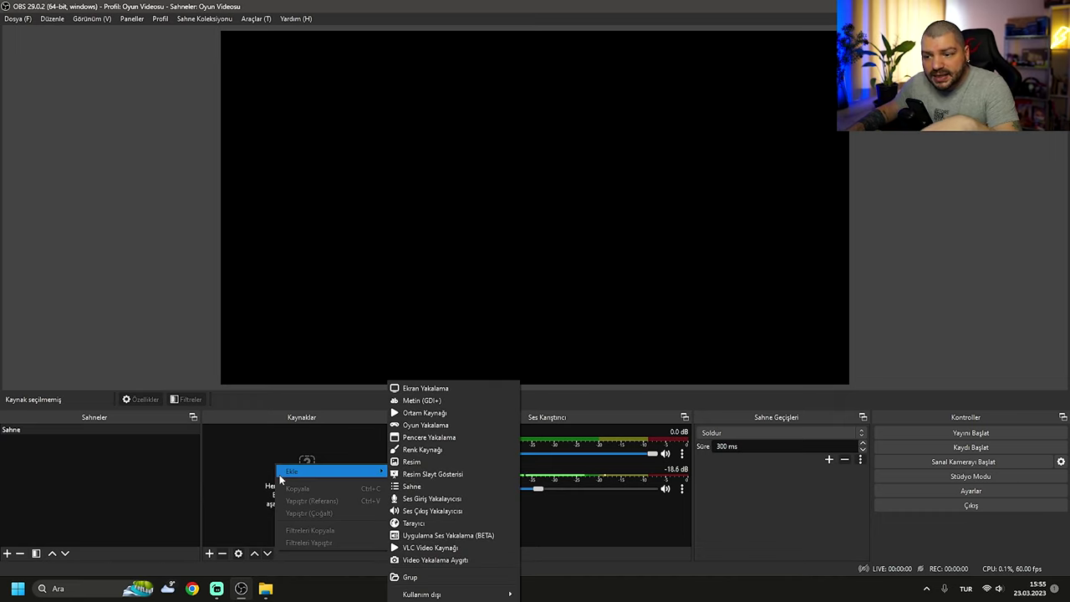